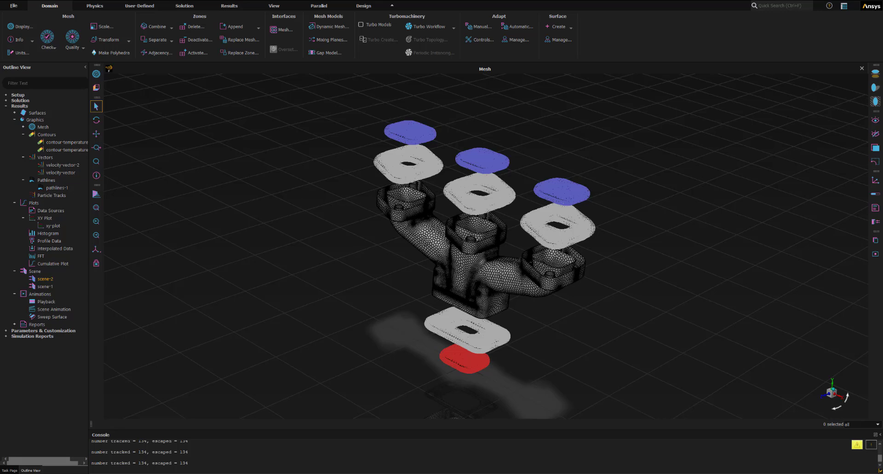
Display the mesh edges and faces of all inlet, outlet and wall surfaces, with edge type All
left_click(463, 201)
left_click(96, 74)
left_click_drag(562, 261, 60, 186)
left_click(117, 391)
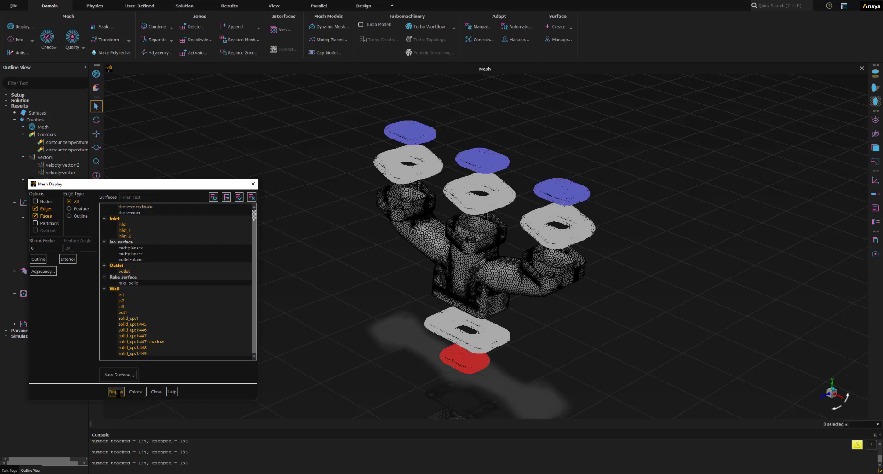
Examine the manifold mesh from above and below, identifying the outlet, the inlets and the flange walls around them
middle_click_drag(465, 279, 469, 321)
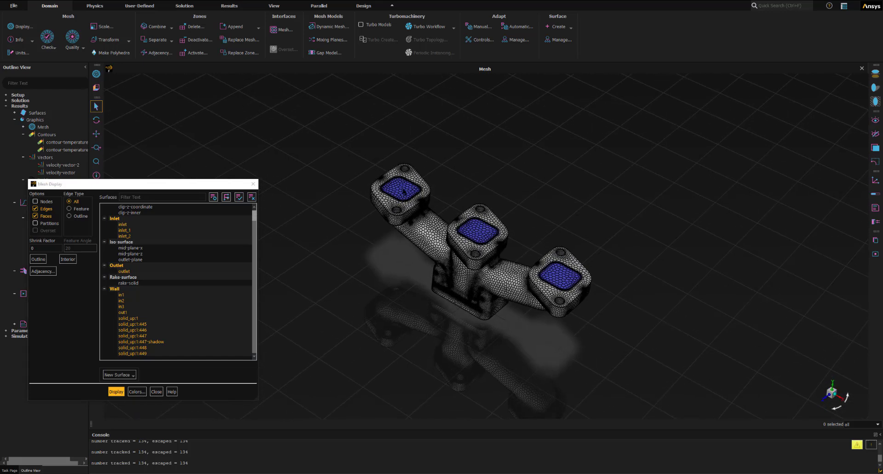
middle_click_drag(506, 278, 463, 117)
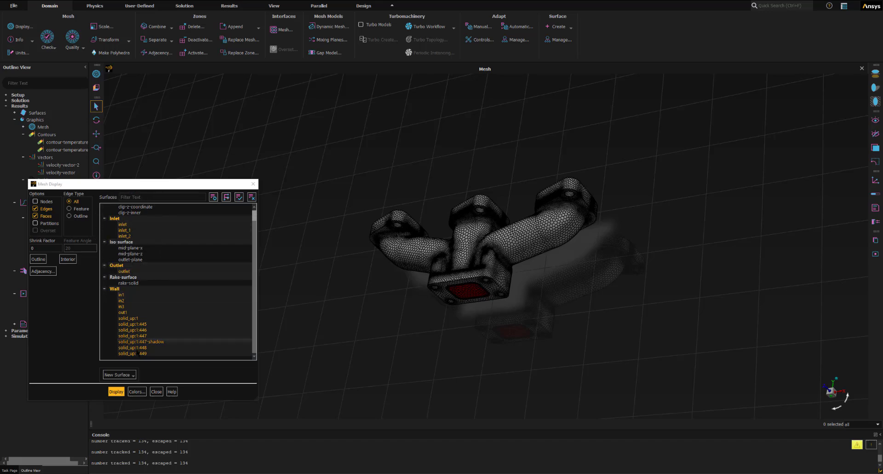
middle_click_drag(384, 259, 374, 217)
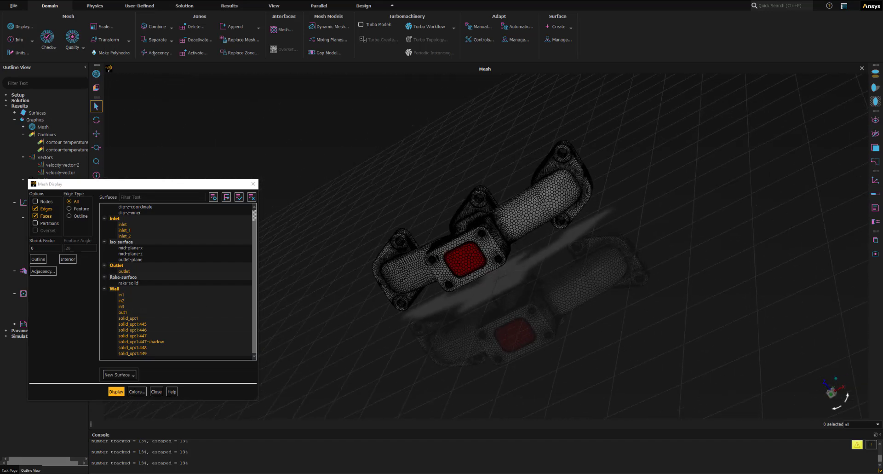
left_click(441, 256)
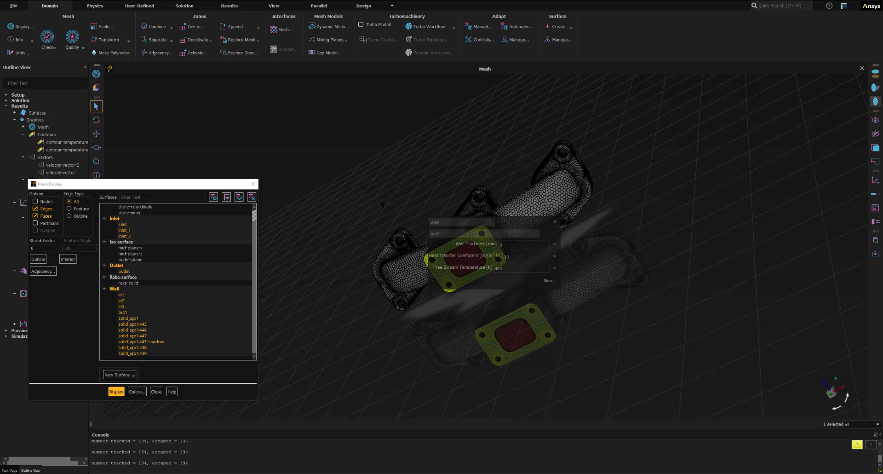
middle_click_drag(413, 198, 411, 464)
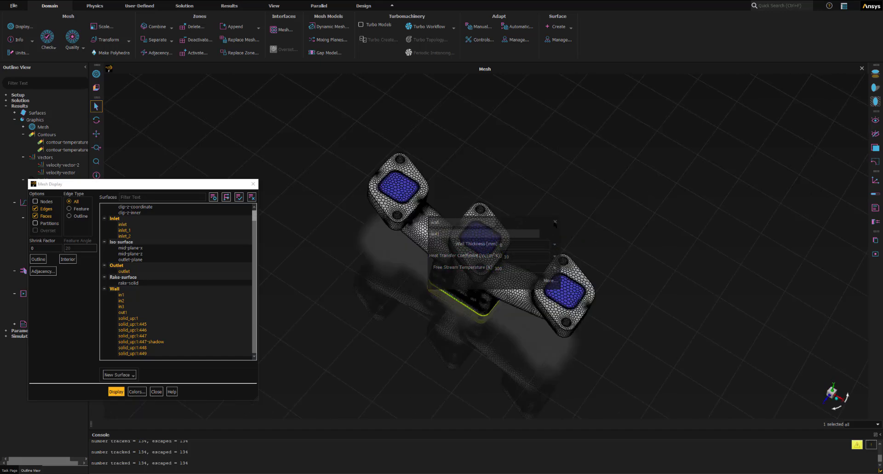
left_click(555, 221)
scroll(400, 187, "up", 1)
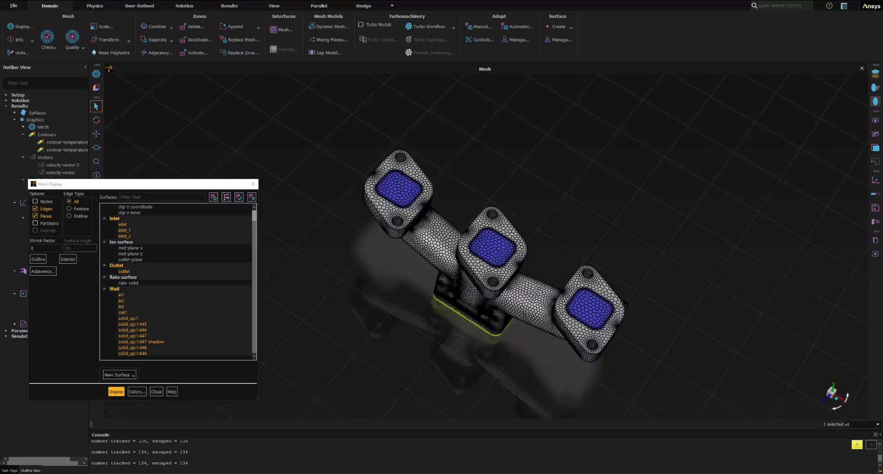
left_click(408, 167)
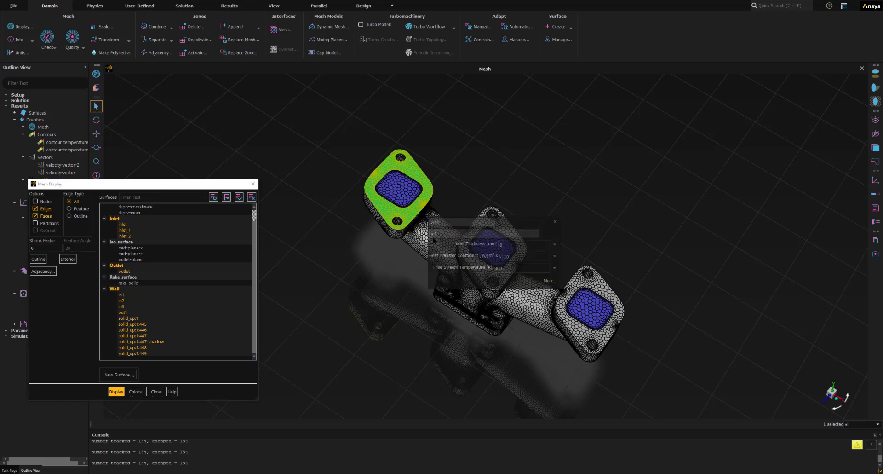
left_click(500, 215)
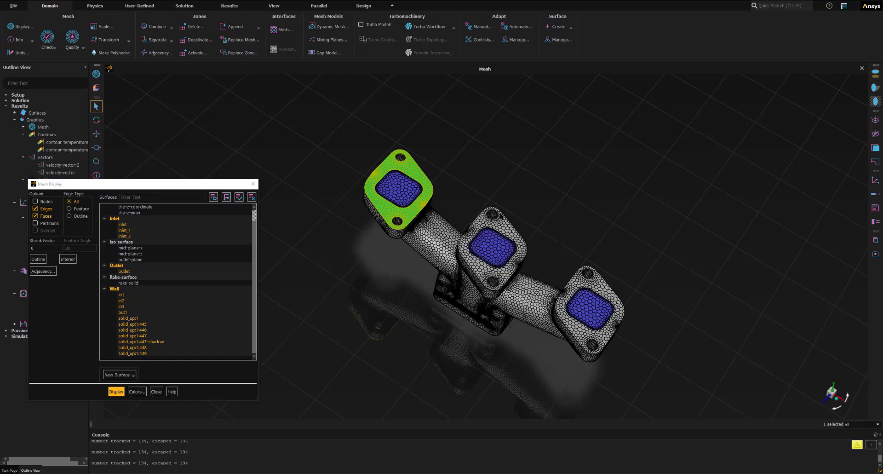
left_click(596, 290)
left_click(553, 222)
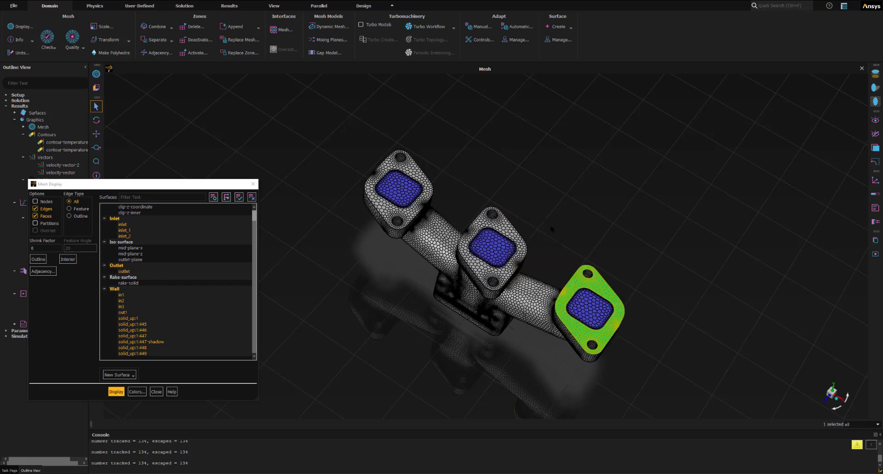
middle_click_drag(447, 246, 455, 190)
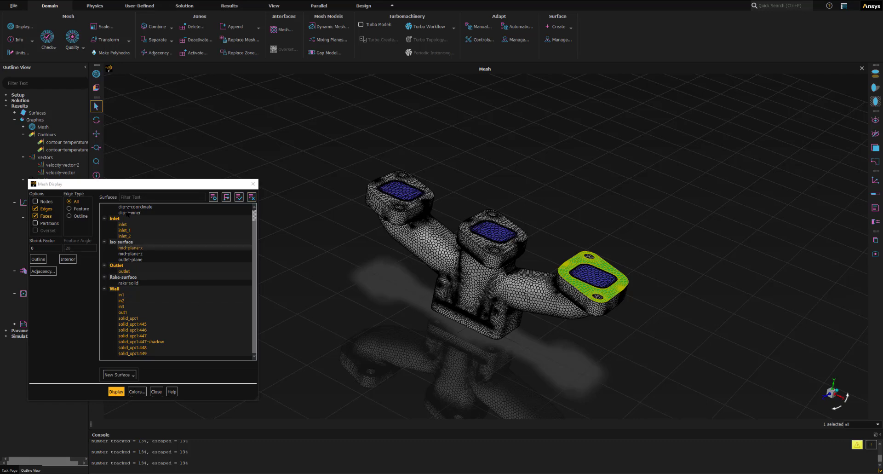
Reduce the mesh display to the three inlet surfaces plus the outlet surface
left_click_drag(175, 187, 188, 169)
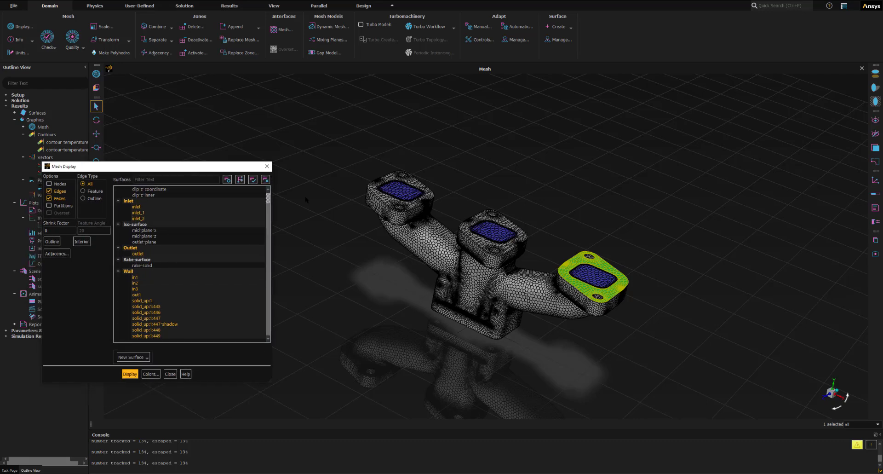
left_click(265, 178)
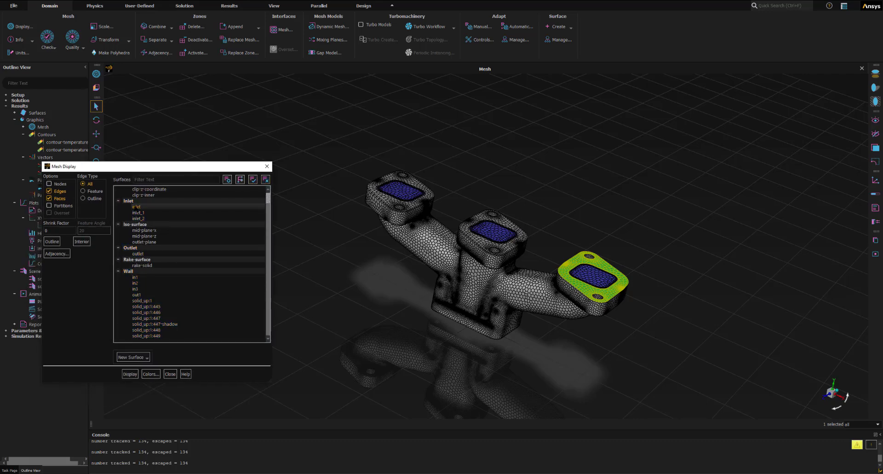
left_click(128, 201)
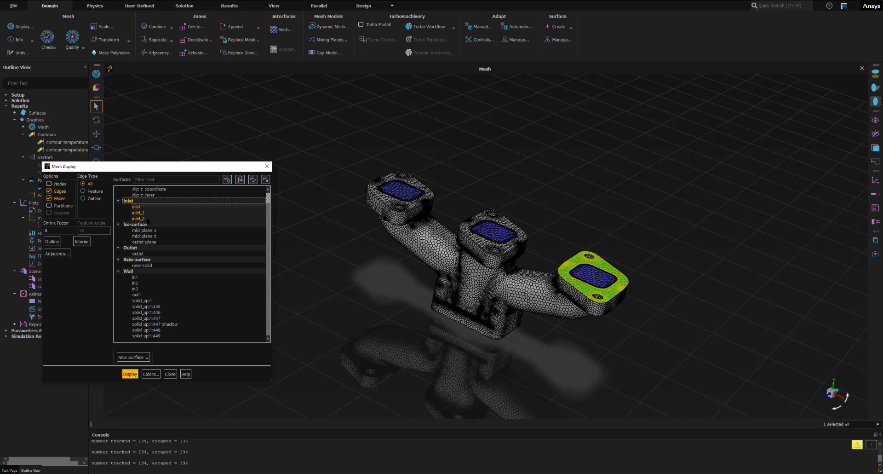
left_click(130, 373)
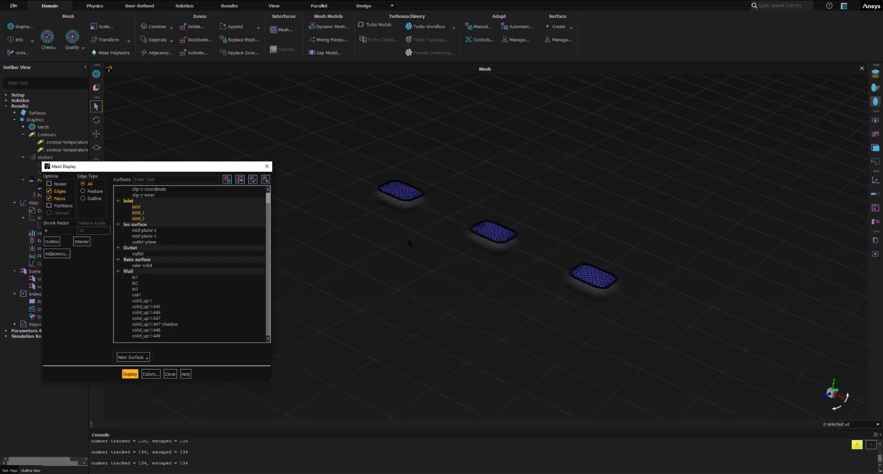
left_click(137, 253)
left_click(130, 374)
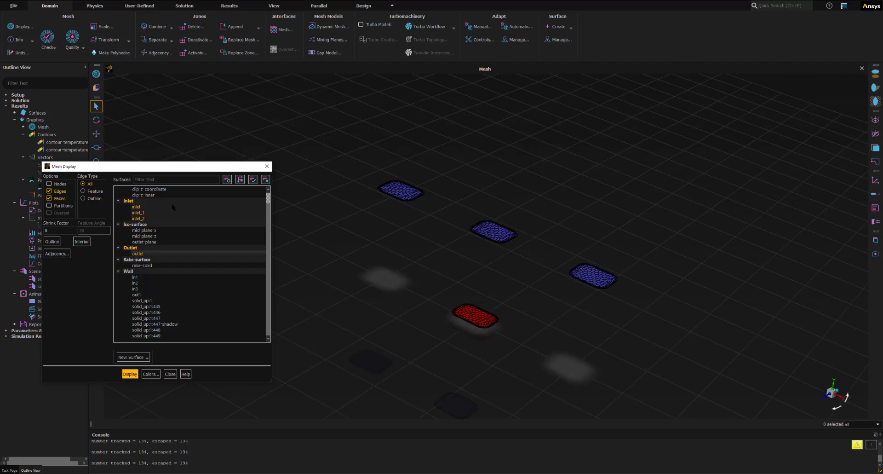
Add the flange walls in1, in2, in3 and out1 to the mesh display
left_click_drag(136, 278, 136, 290)
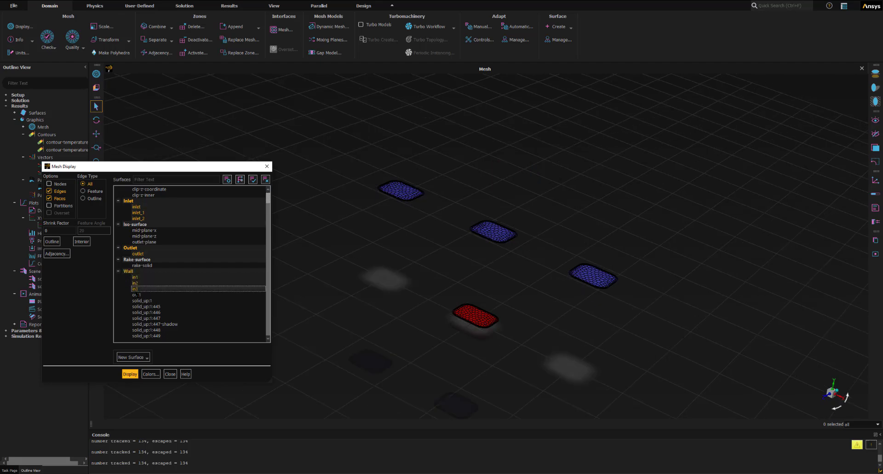
left_click(132, 374)
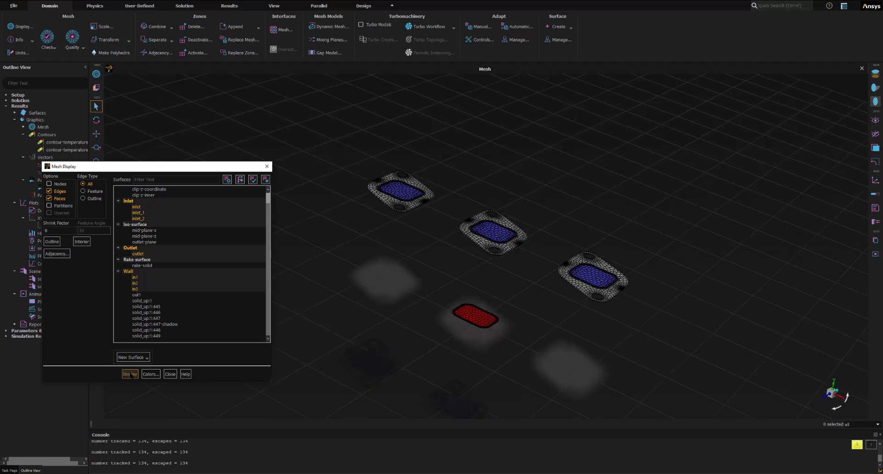
left_click(138, 295)
left_click(129, 374)
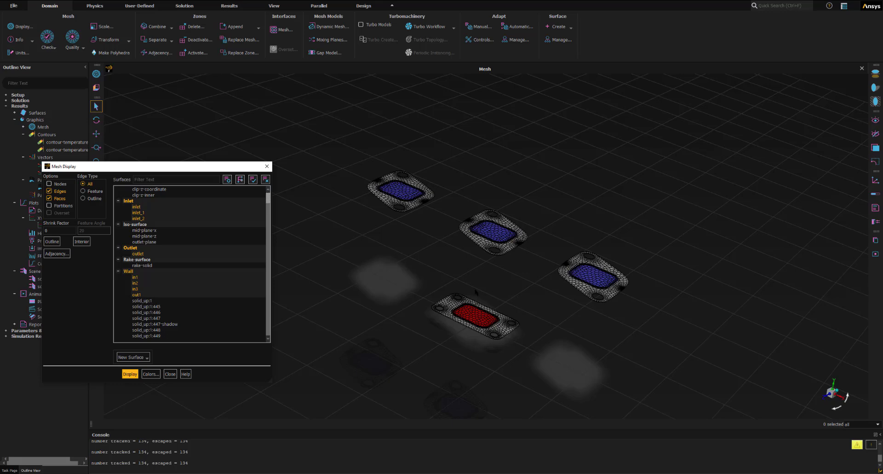
Add all the solid_up walls to the mesh display to show the complete manifold
left_click_drag(242, 169, 236, 164)
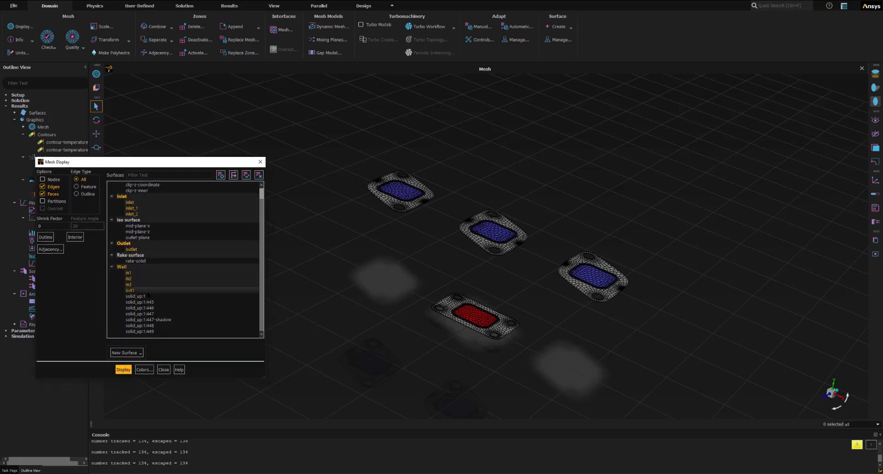
left_click_drag(138, 295, 143, 335)
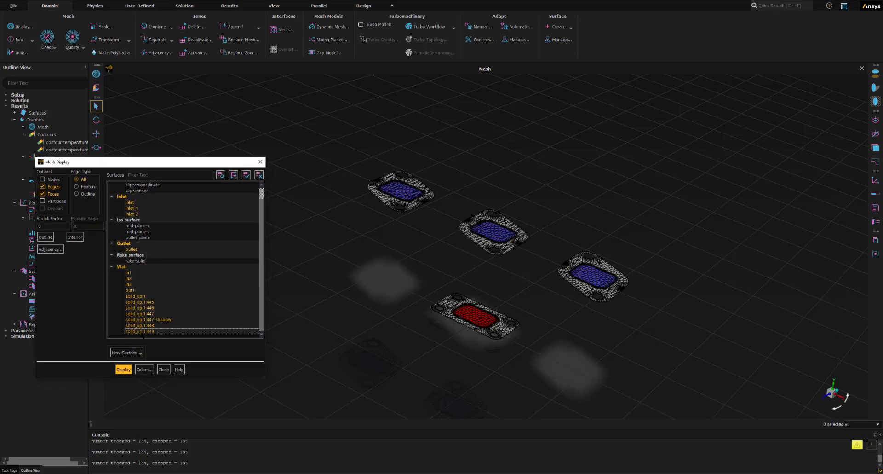
left_click(130, 371)
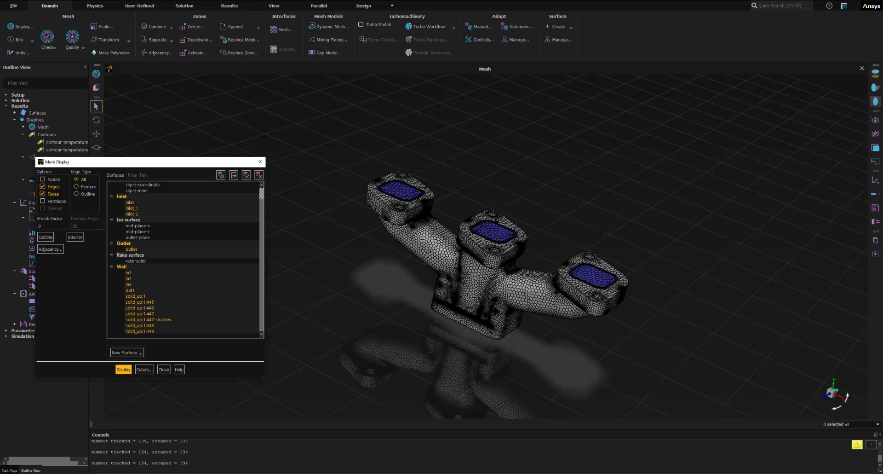
middle_click_drag(491, 241, 469, 249)
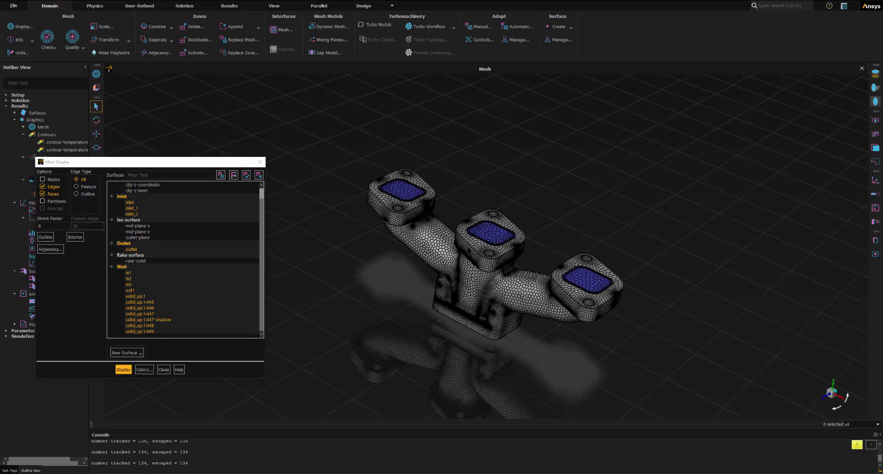
View the manifold isometrically, along the Z axis and at an angle to check its orientation
left_click_drag(237, 162, 340, 139)
left_click(96, 249)
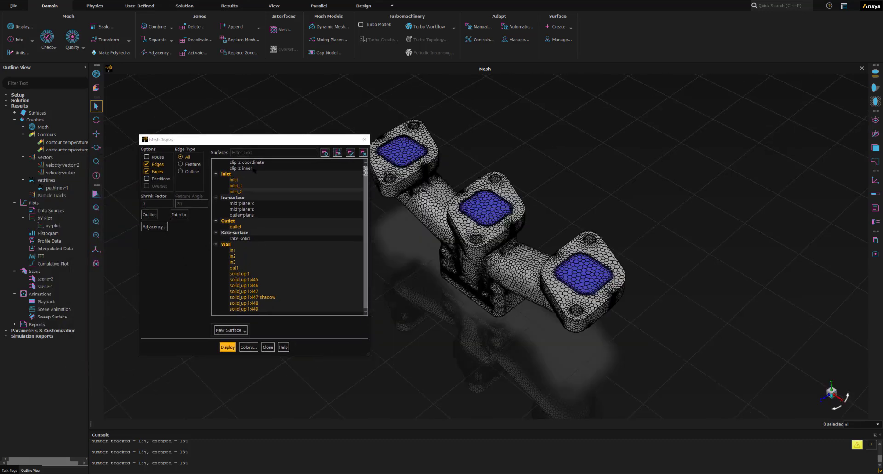
left_click_drag(267, 141, 222, 159)
left_click(819, 390)
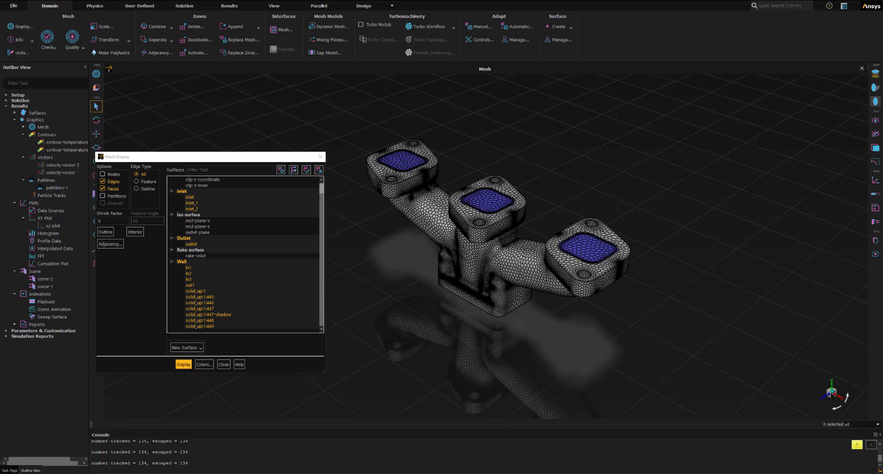
left_click(828, 395)
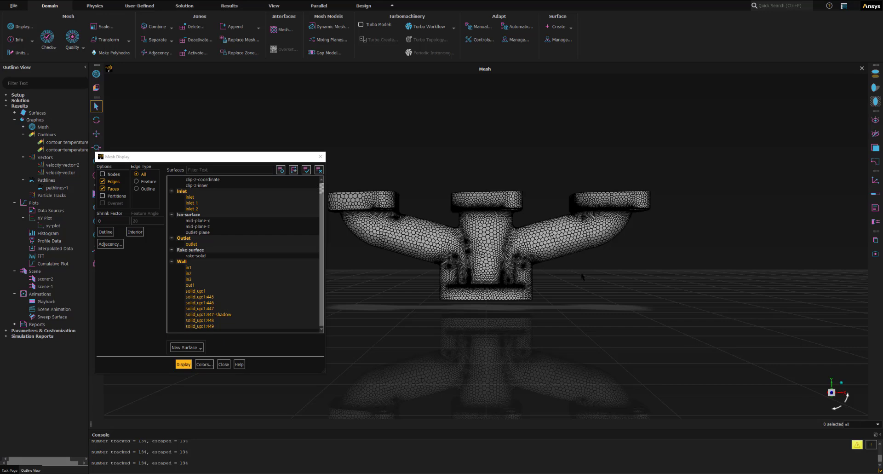
middle_click_drag(546, 273, 561, 283)
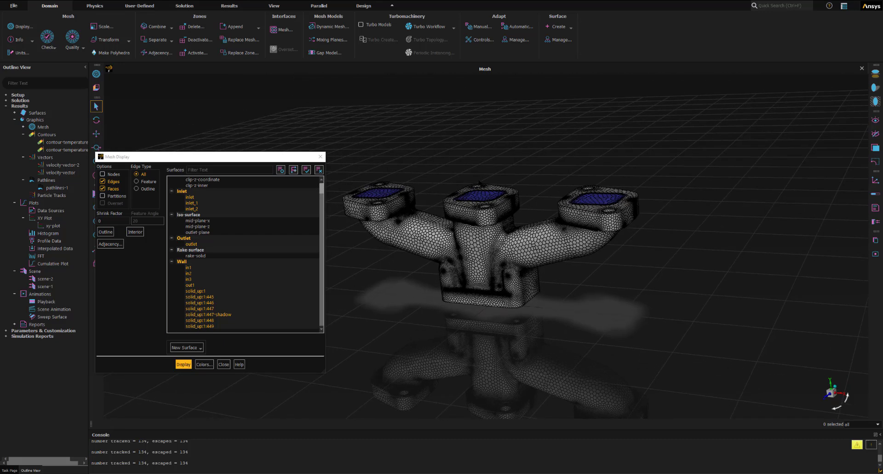
Close the mesh display settings and set the model to the isometric view
left_click(223, 364)
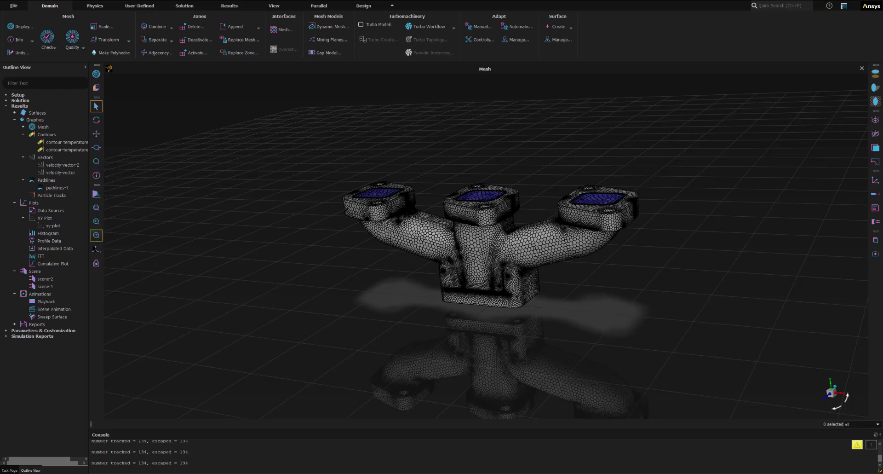
left_click(96, 249)
left_click(112, 260)
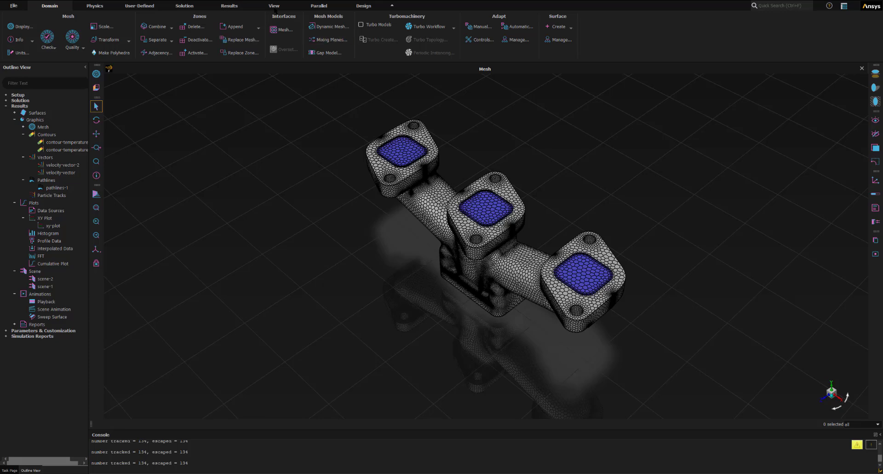
Open the scene composition settings for the displayed mesh and place the dialog clear of the manifold
left_click(274, 6)
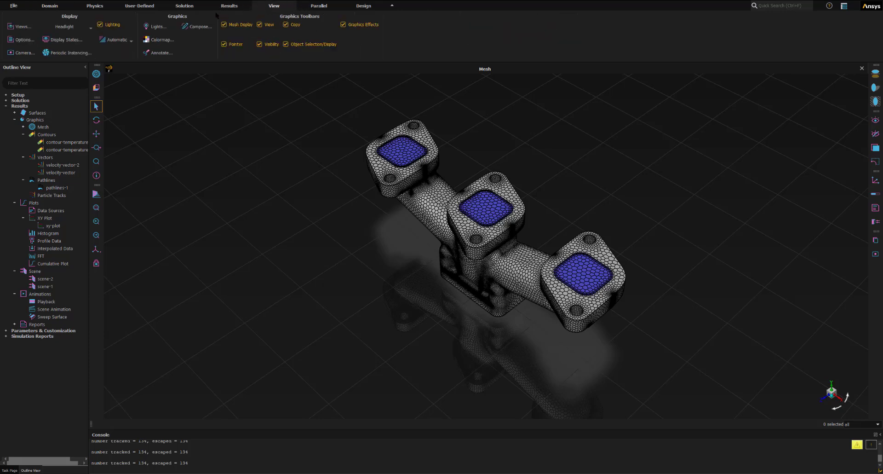
left_click(196, 28)
left_click_drag(606, 188, 182, 119)
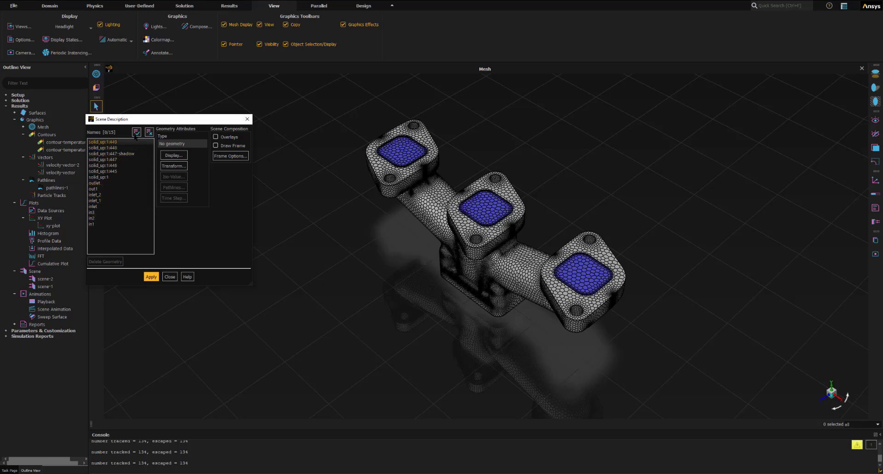
left_click_drag(157, 118, 173, 121)
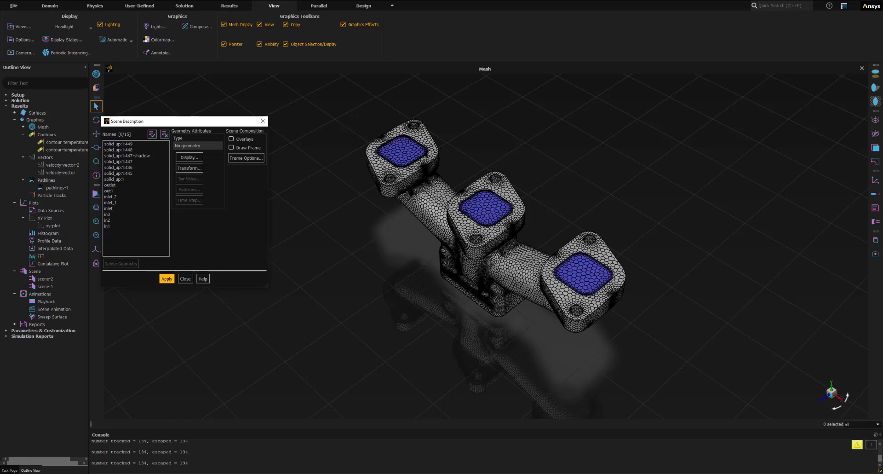
Translate the inlet, inlet_1 and inlet_2 surfaces together by 100 mm along Y
left_click(111, 197)
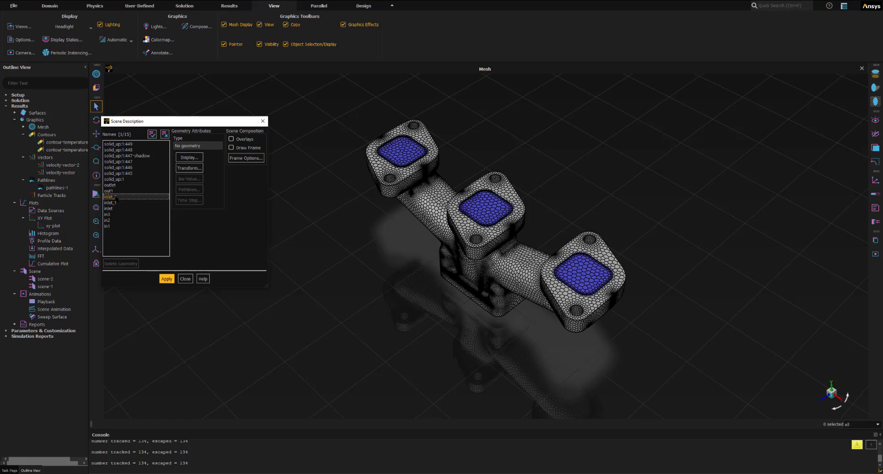
left_click(115, 203)
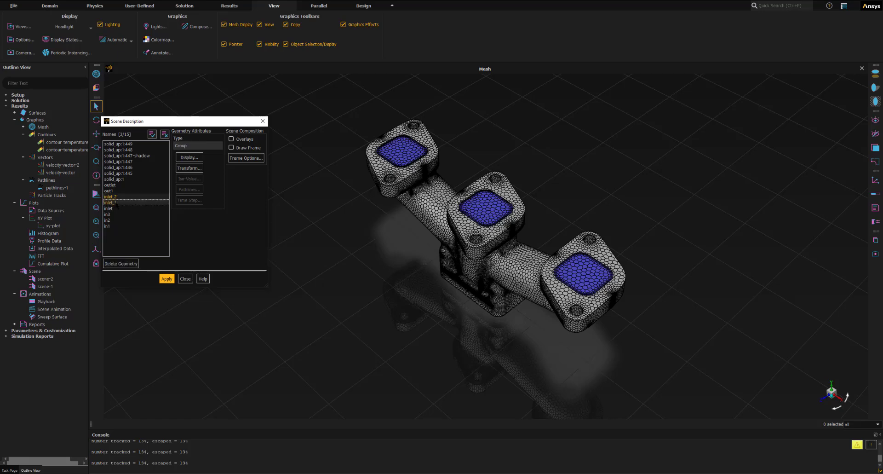
left_click(110, 208)
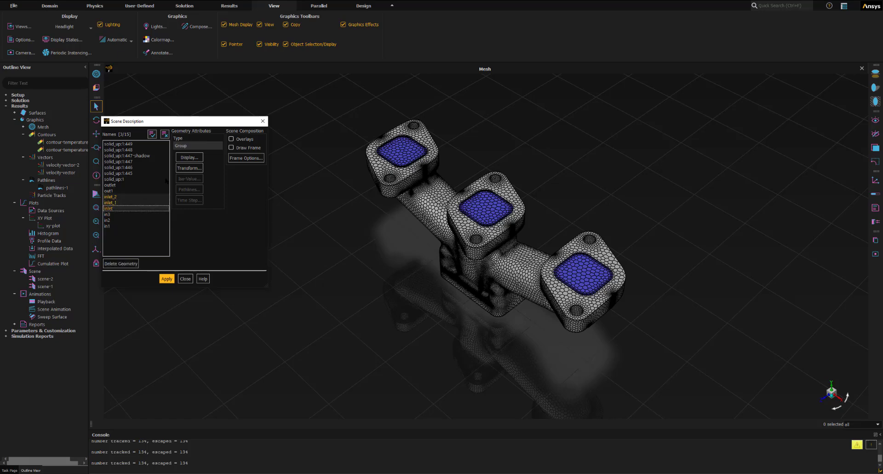
left_click(201, 170)
left_click_drag(569, 322, 138, 207)
left_click(96, 256)
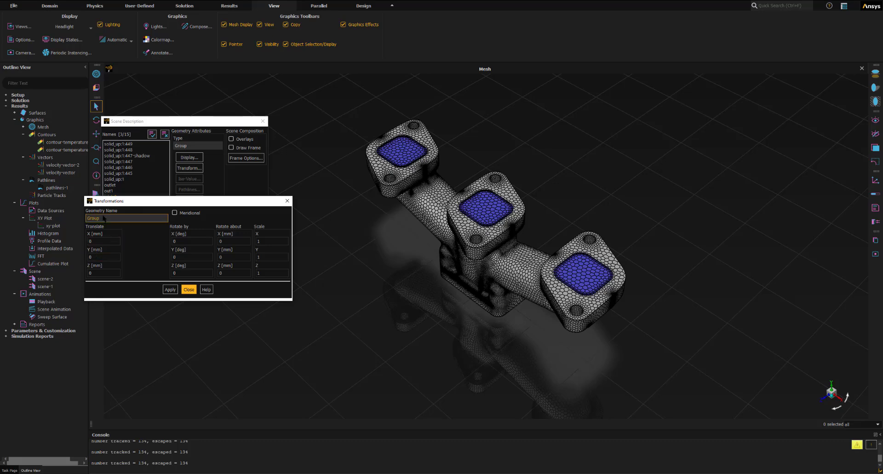
left_click_drag(130, 201, 128, 230)
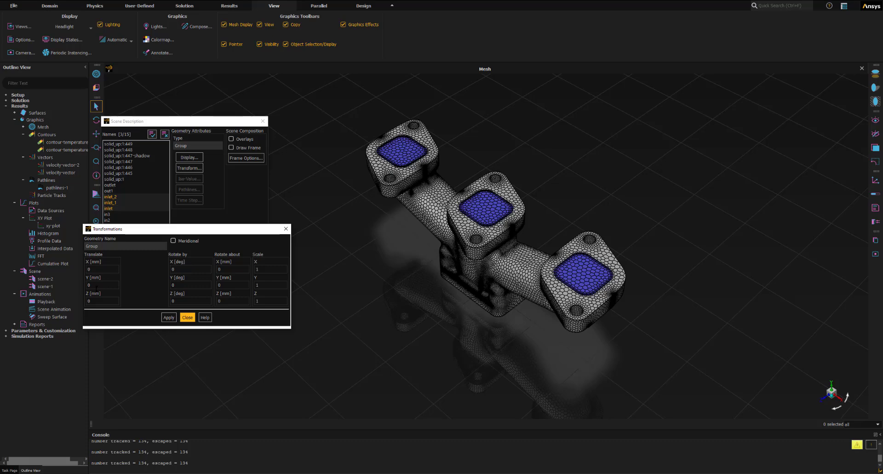
left_click(96, 285)
type("-00")
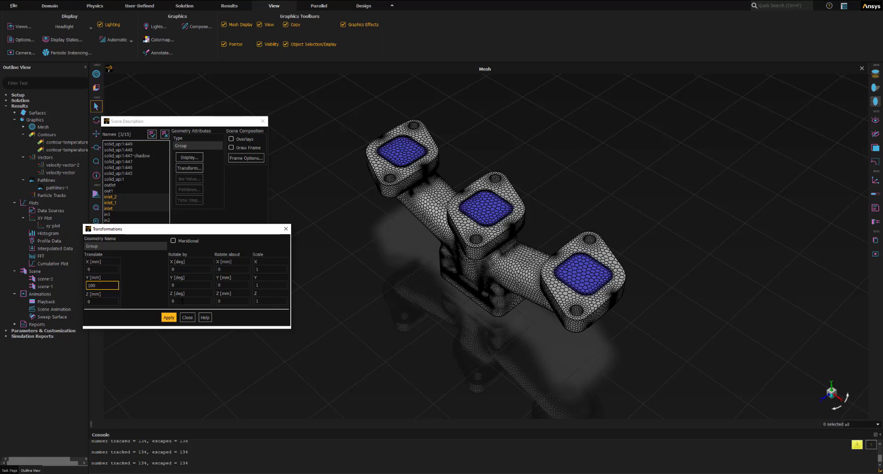
left_click(168, 317)
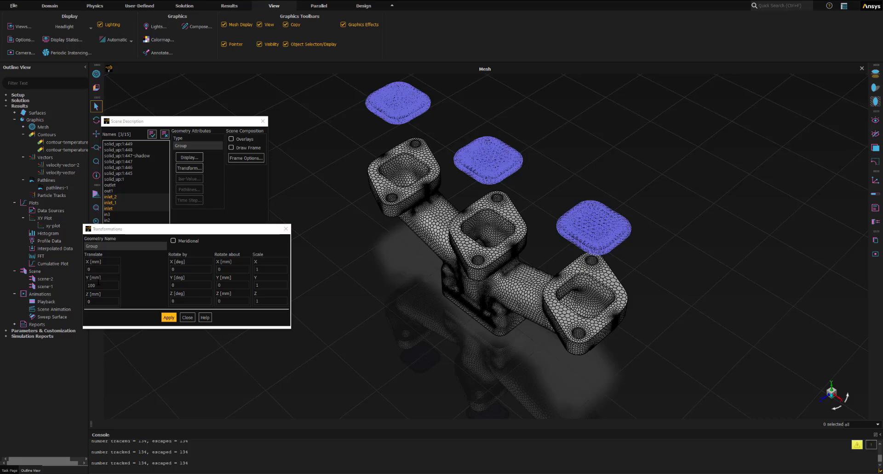
left_click(187, 317)
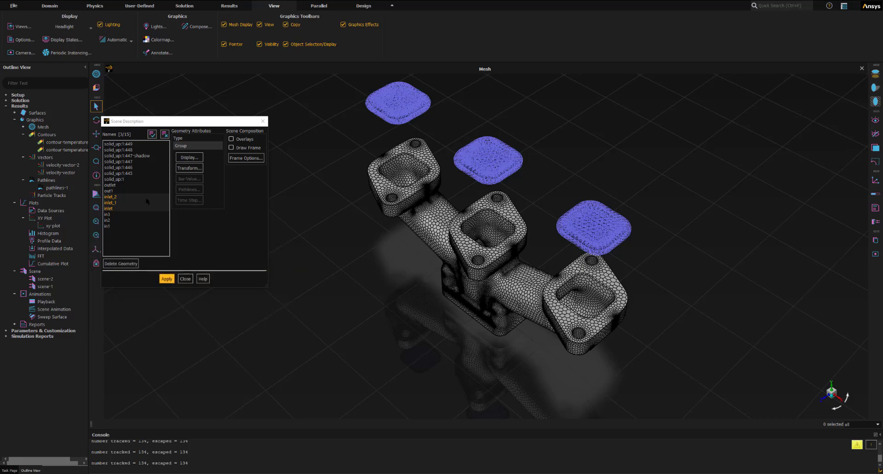
Clear the selection and translate the flange walls in1, in2 and in3 together by 50 mm along Y
left_click(164, 135)
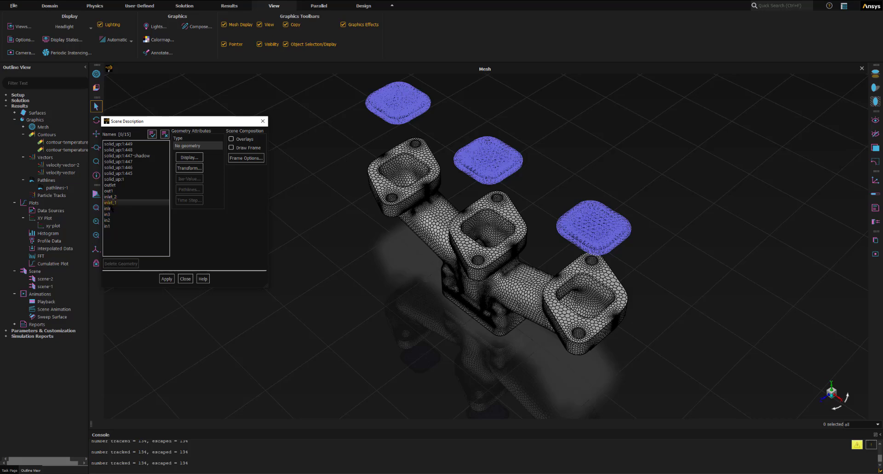
left_click_drag(110, 215, 109, 226)
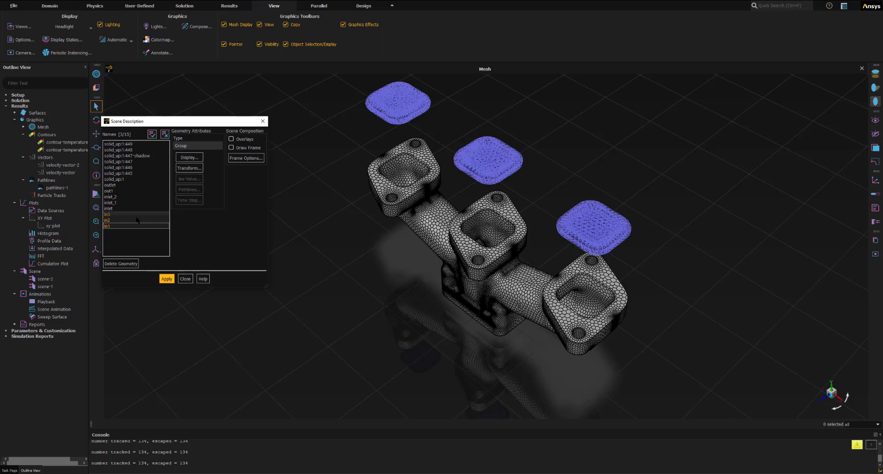
left_click(189, 168)
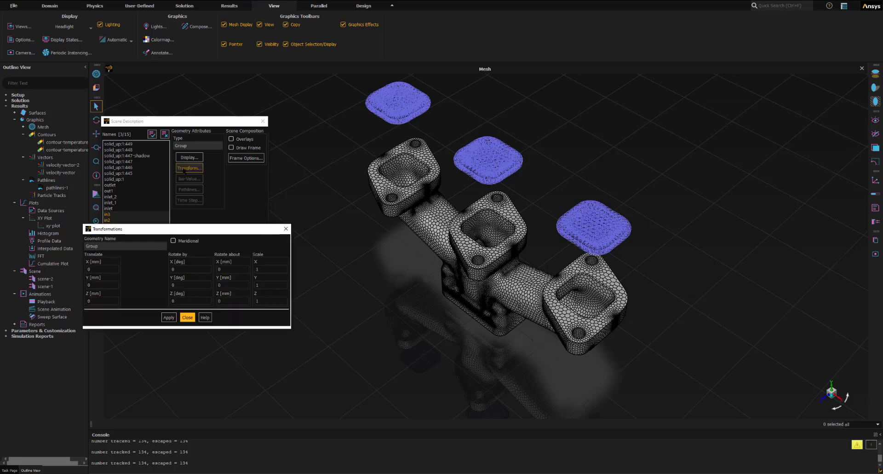
left_click(112, 282)
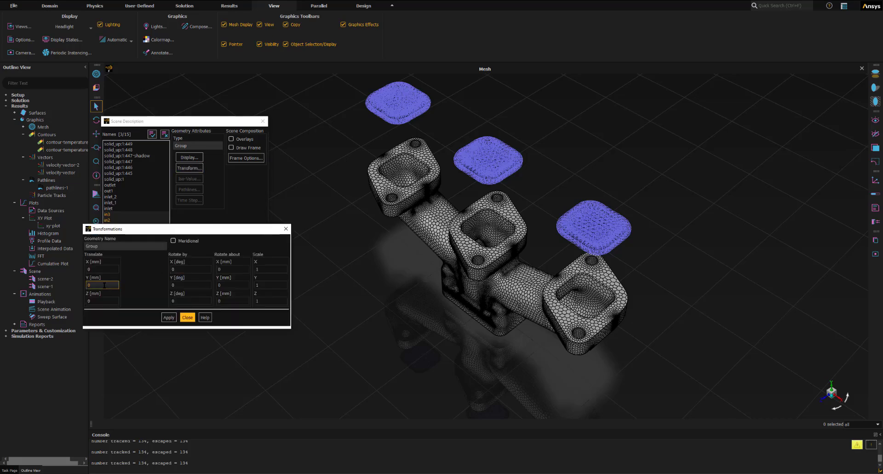
double_click(105, 286)
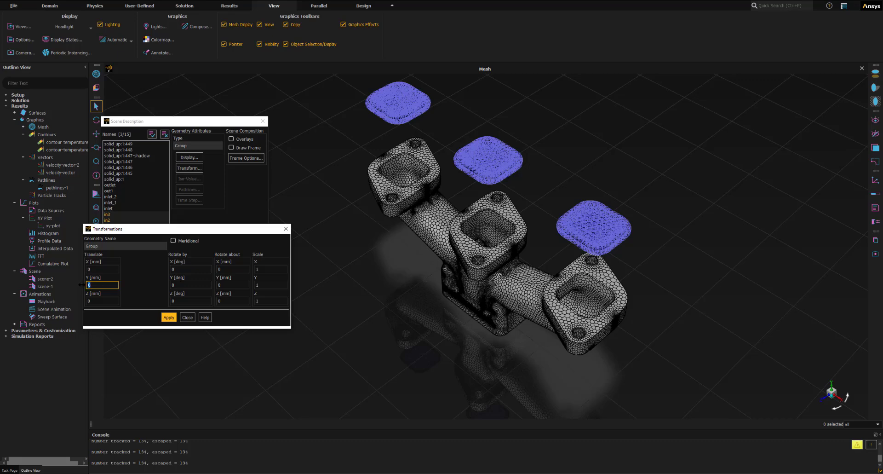
type("50")
left_click(169, 317)
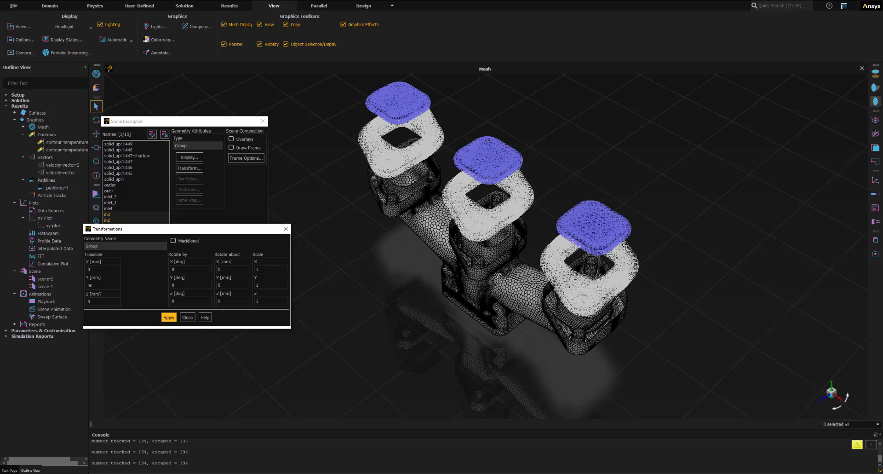
left_click(188, 318)
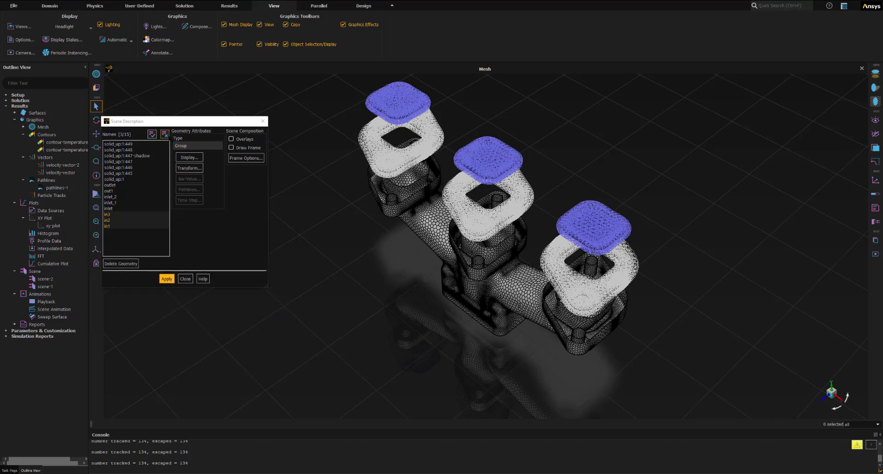
Clear the selection and translate the outlet surface by -100 mm along Y
left_click(164, 134)
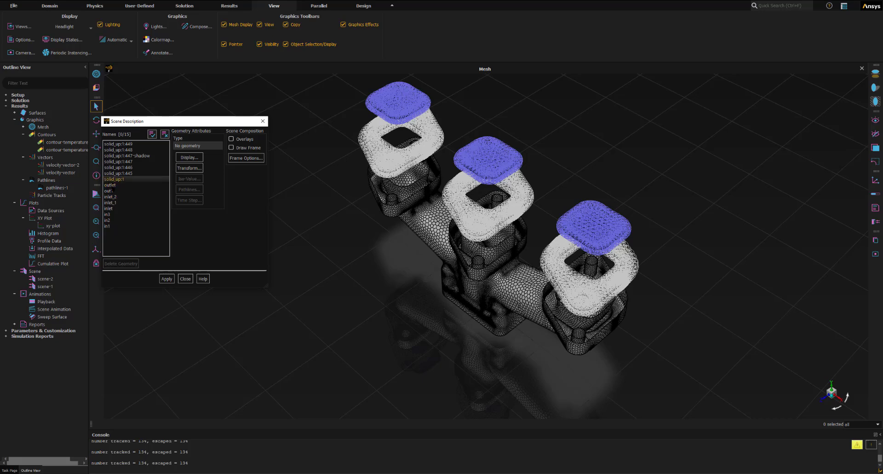
left_click(110, 185)
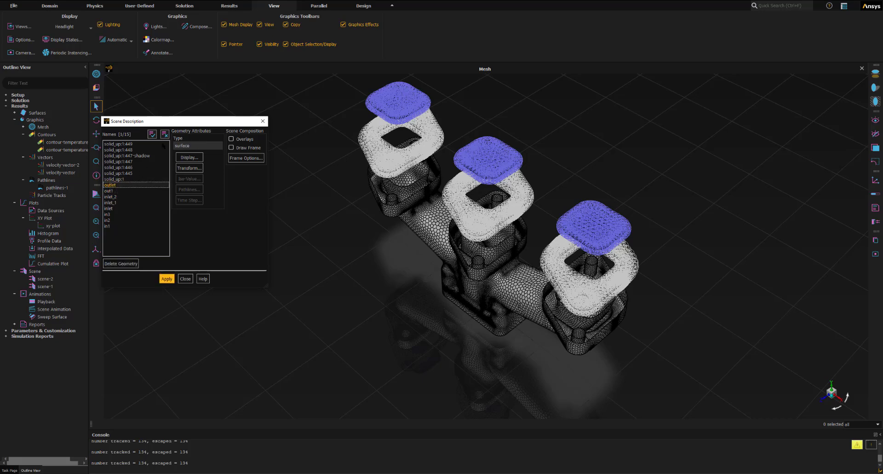
left_click(190, 168)
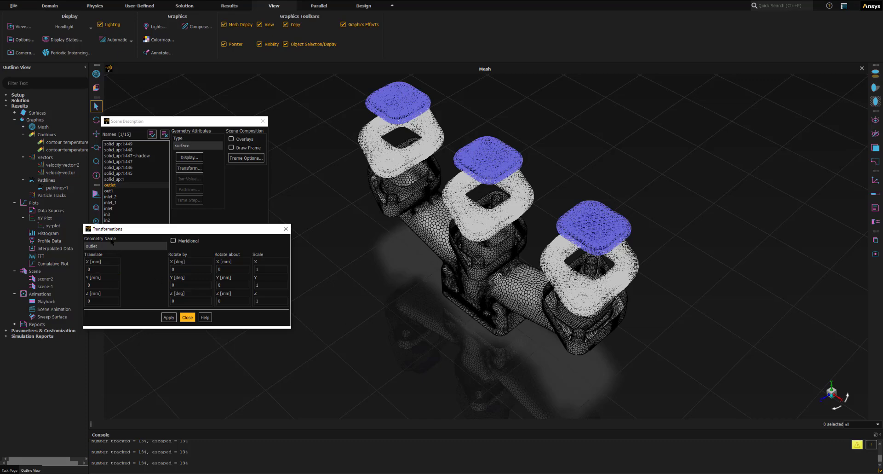
left_click_drag(121, 230, 174, 258)
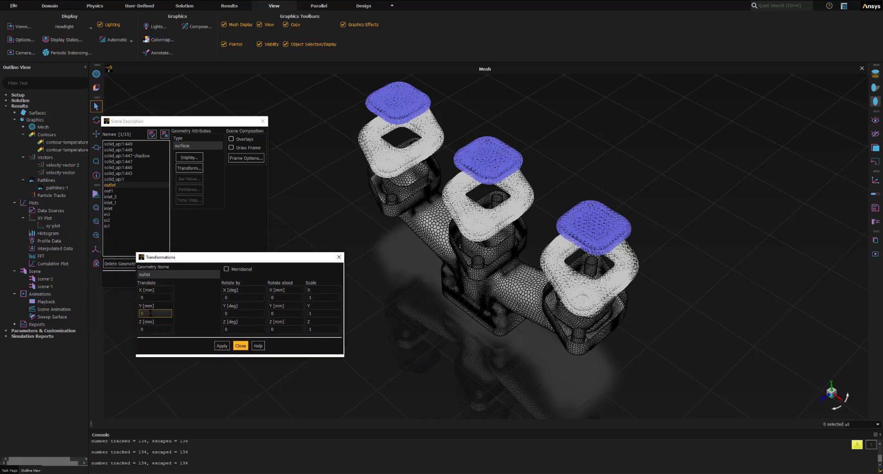
double_click(155, 313)
type("-100")
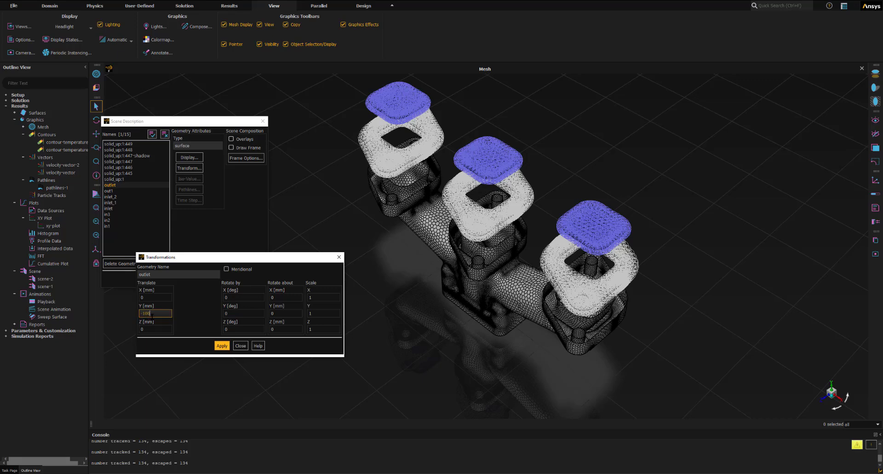
left_click(220, 346)
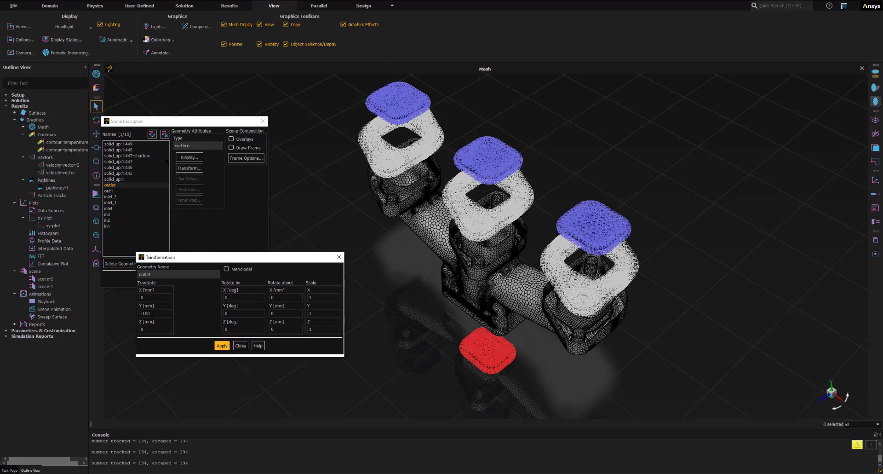
left_click(240, 345)
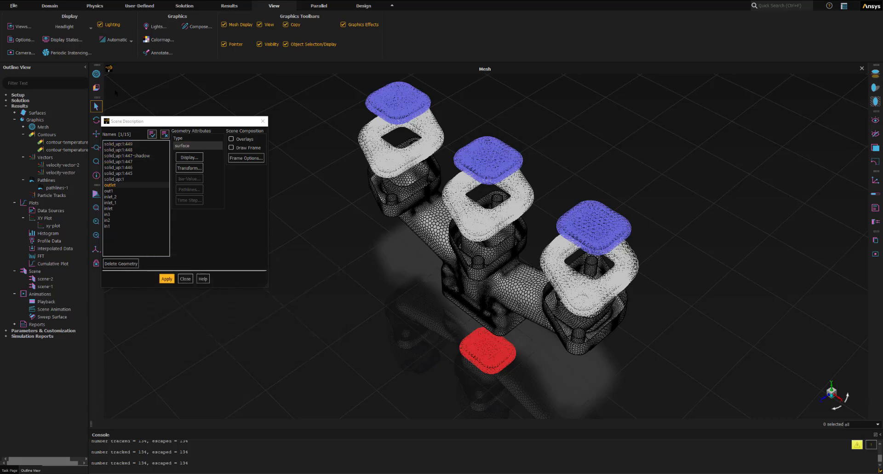
Translate only the outlet flange wall out1 by -50 mm along Y and close the scene description
left_click(164, 134)
left_click(110, 190)
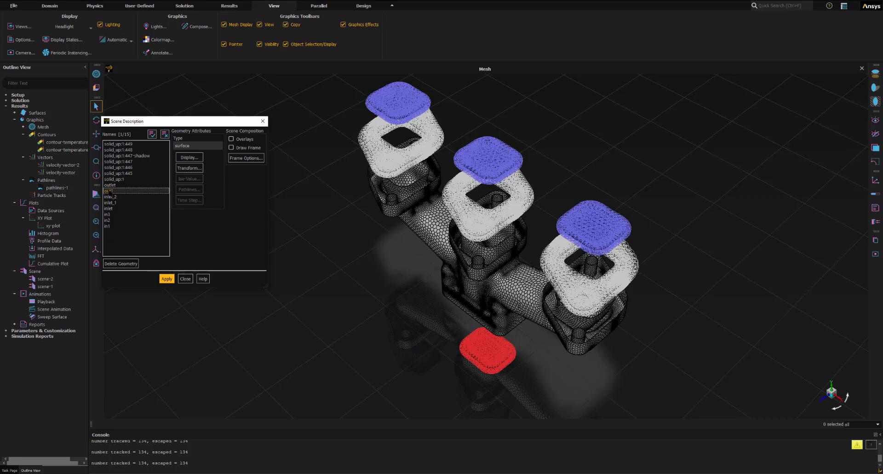
left_click(112, 191)
left_click(189, 168)
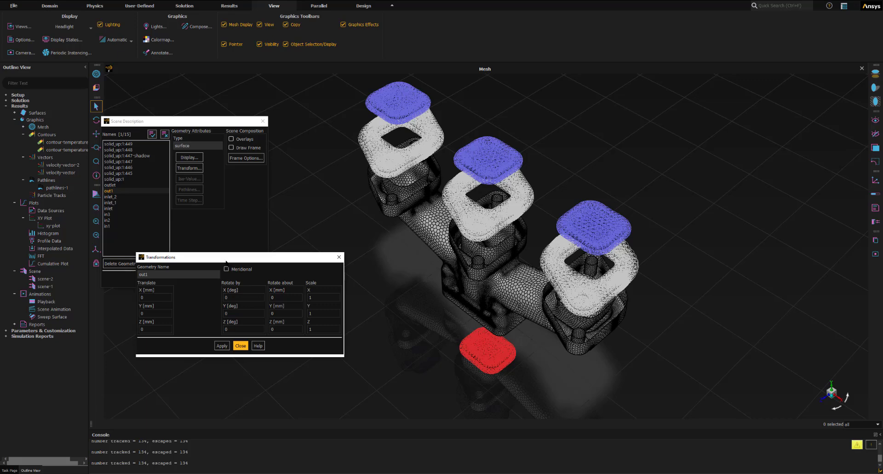
left_click_drag(227, 258, 231, 269)
left_click(150, 323)
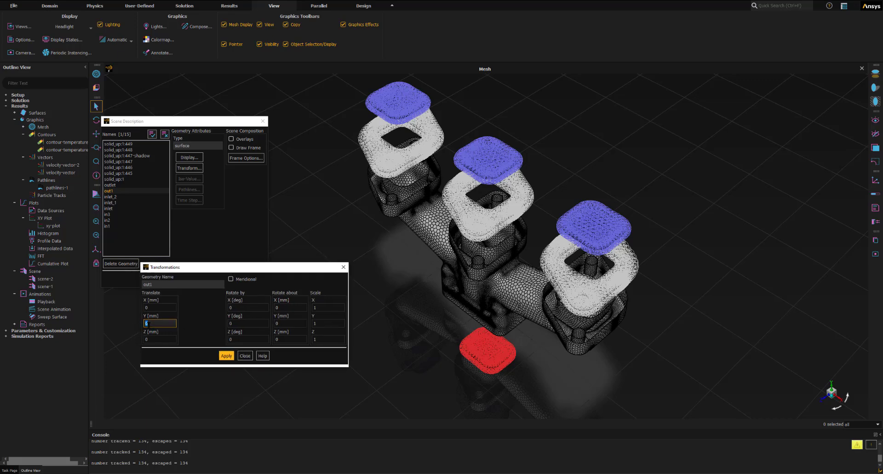
type("-50")
left_click(226, 355)
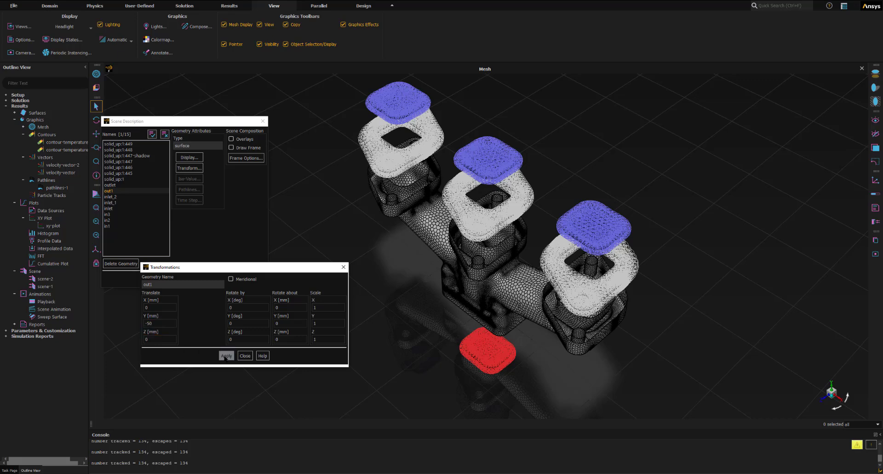
left_click(246, 355)
middle_click_drag(459, 335, 420, 159)
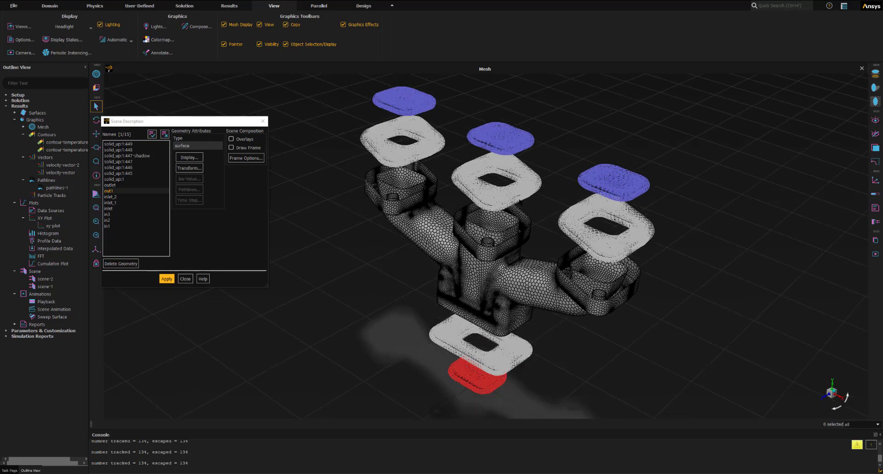
middle_click_drag(521, 203, 509, 213)
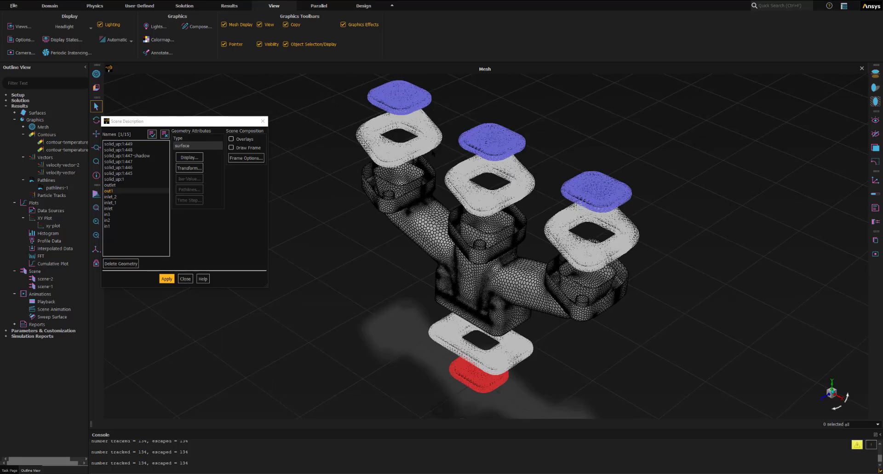
left_click(183, 279)
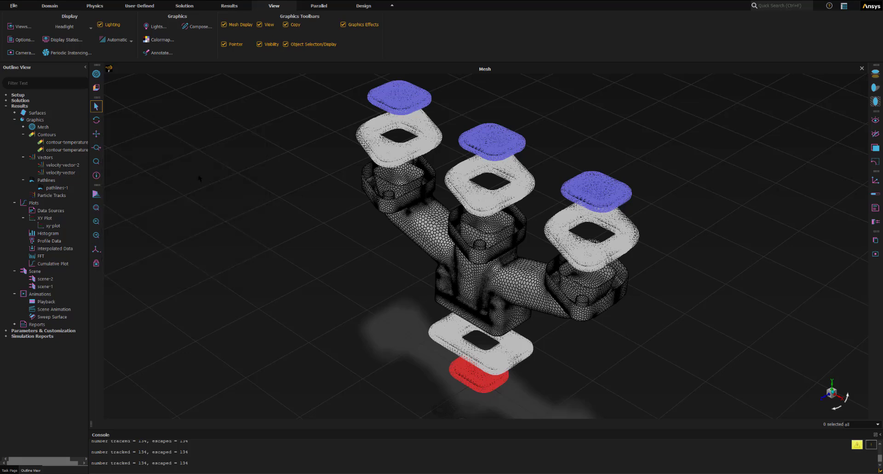
Open scene-2 and save and display it with contour-temperature, velocity-vector and pathlines-1 included
double_click(45, 279)
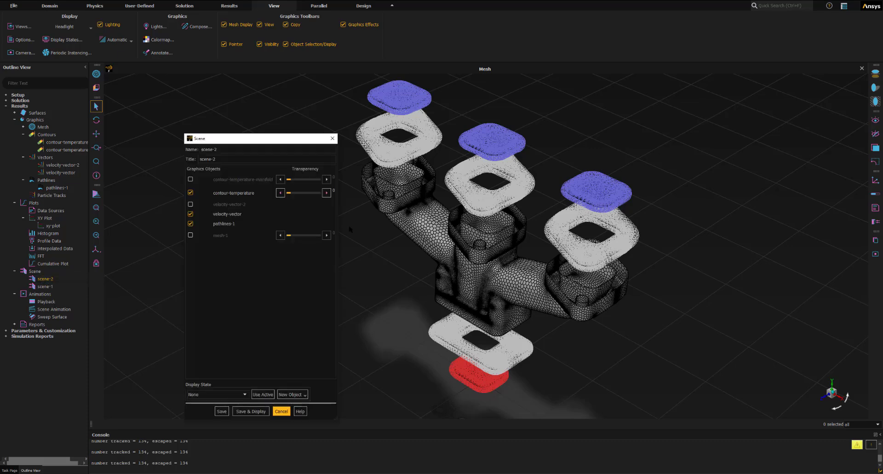
left_click_drag(285, 140, 192, 133)
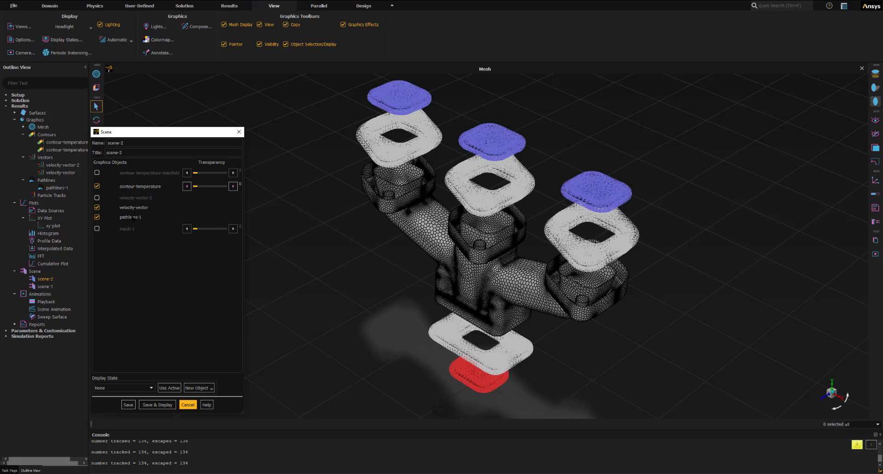
left_click(158, 404)
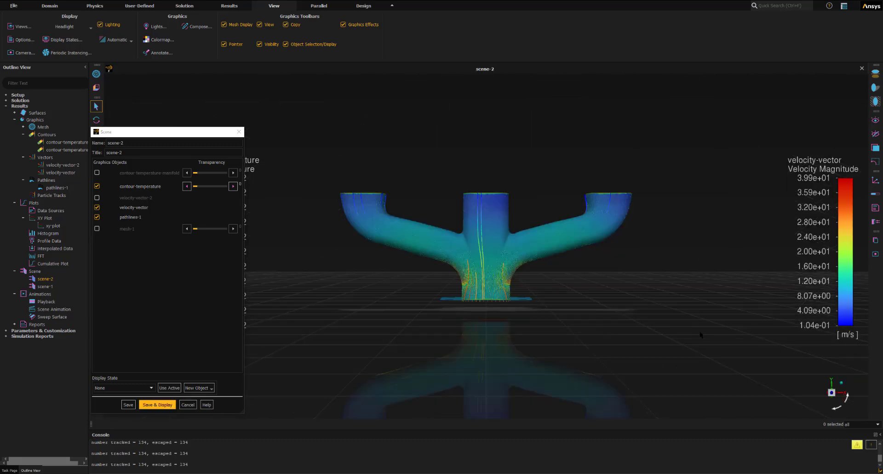
Examine the pathlines and velocity vectors inside the manifold in scene-2, including a close-up of the middle inlet pipe
left_click_drag(718, 294, 464, 221)
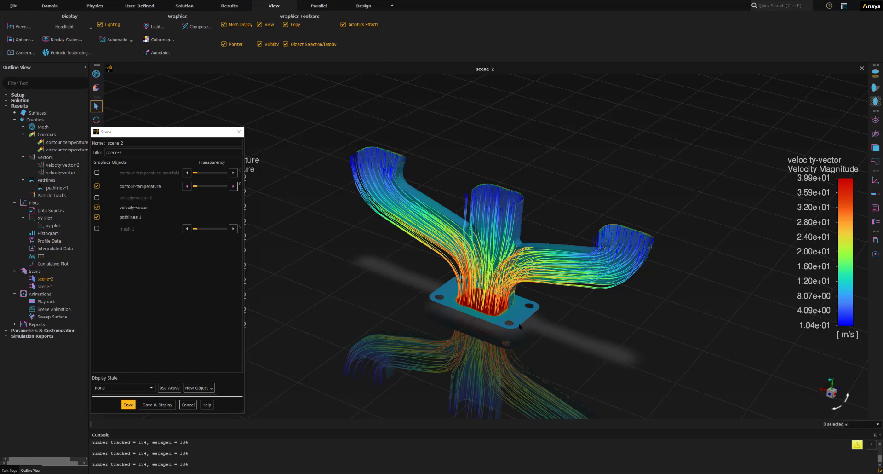
key("ctrl")
scroll(518, 228, "up", 5)
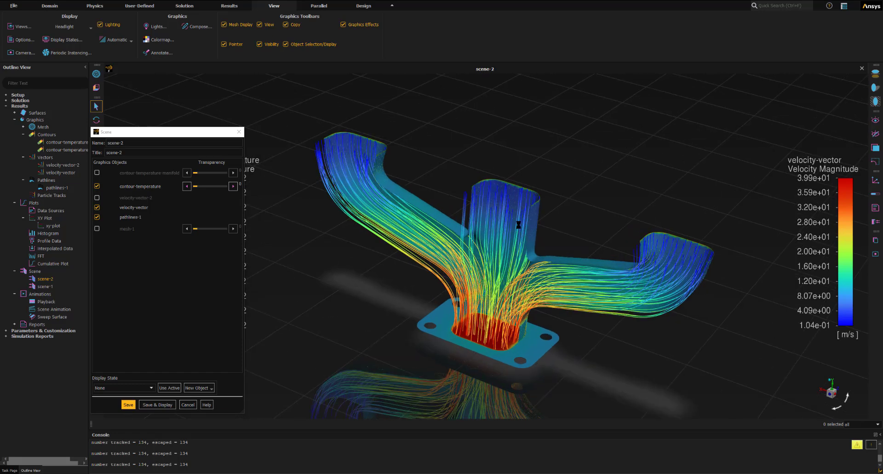
scroll(519, 227, "up", 4)
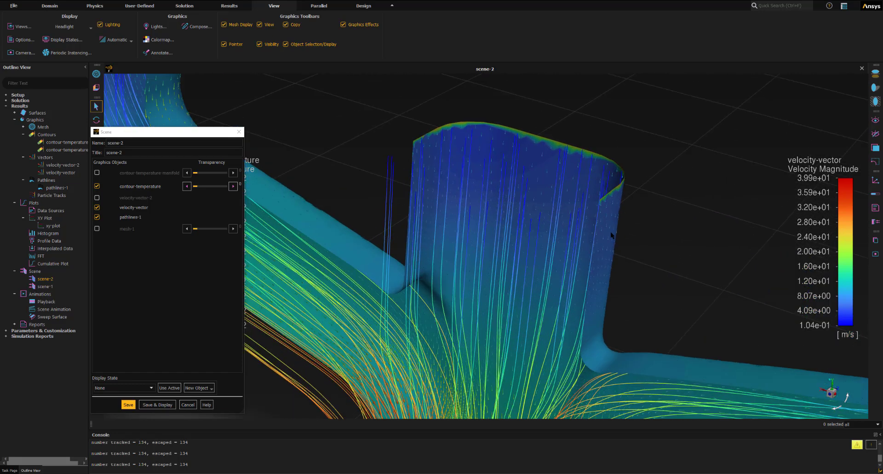
scroll(598, 230, "up", 5)
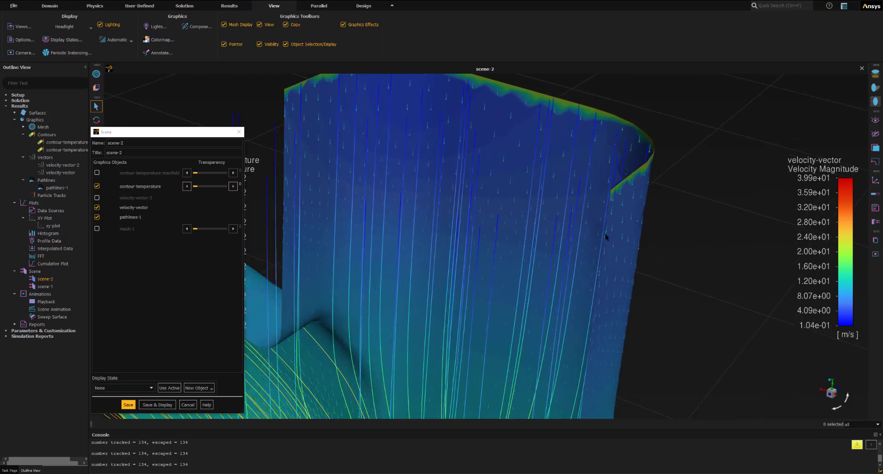
scroll(480, 211, "up", 5)
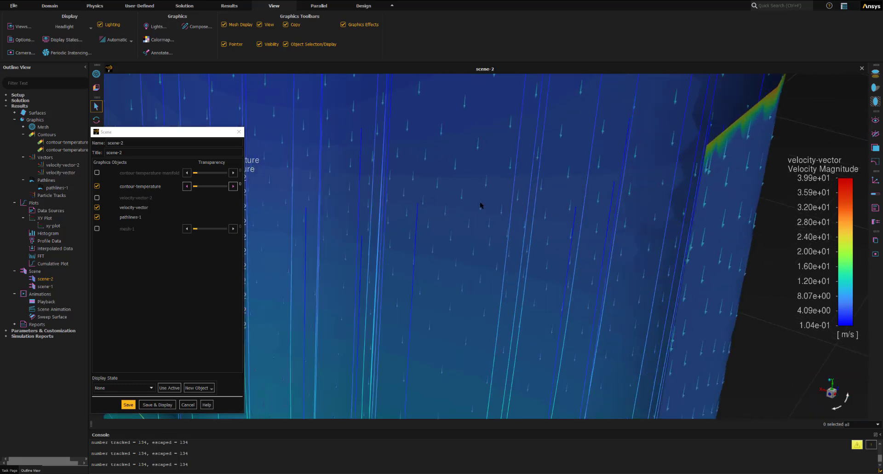
scroll(480, 246, "down", 6)
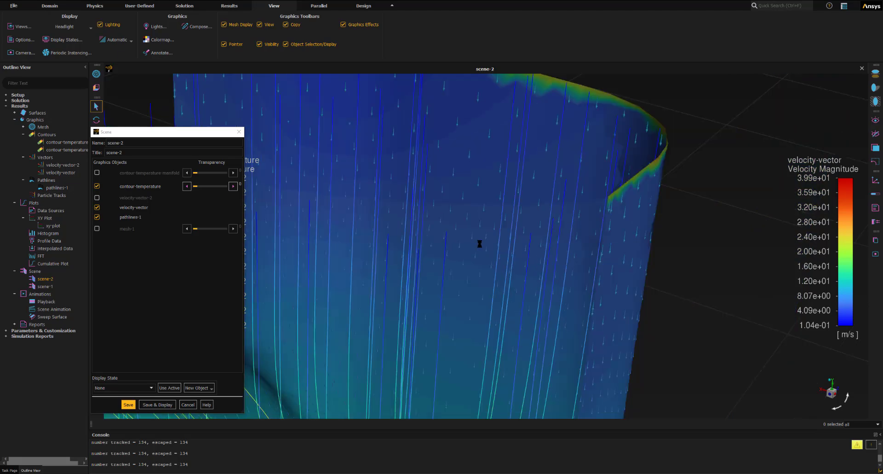
scroll(480, 246, "down", 6)
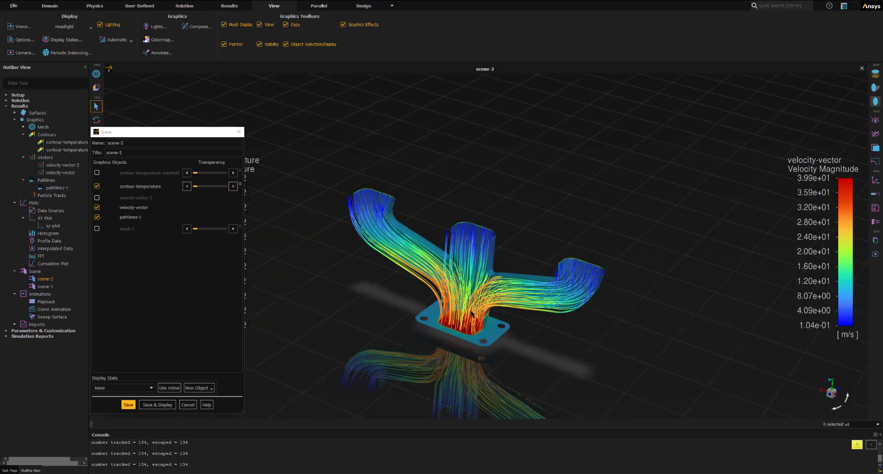
middle_click_drag(498, 256, 505, 221, "ctrl")
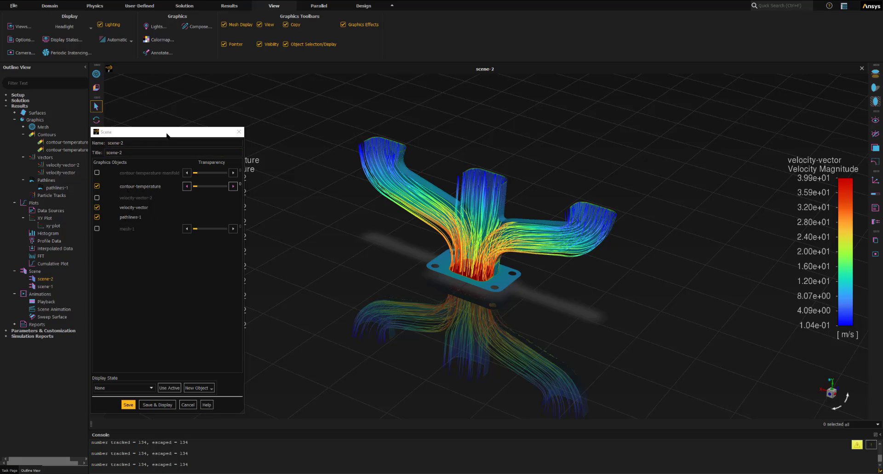
Close the scene-2 definition and open the scene description for composing its displayed objects
left_click_drag(167, 135, 201, 127)
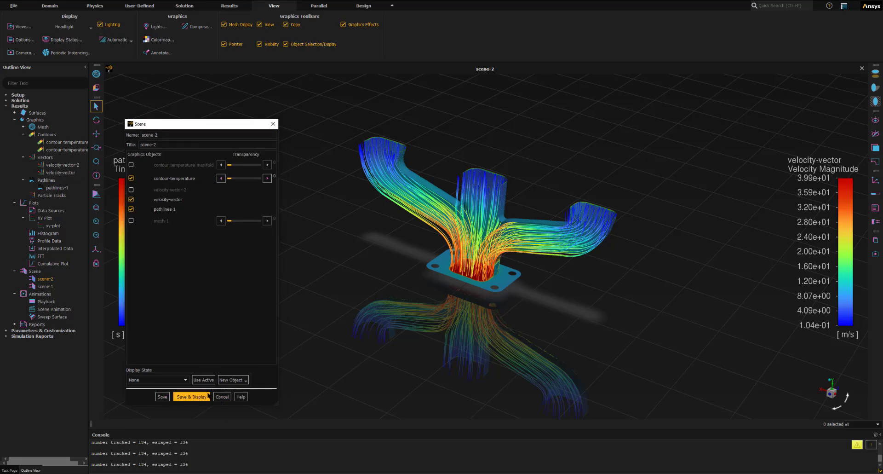
left_click(273, 124)
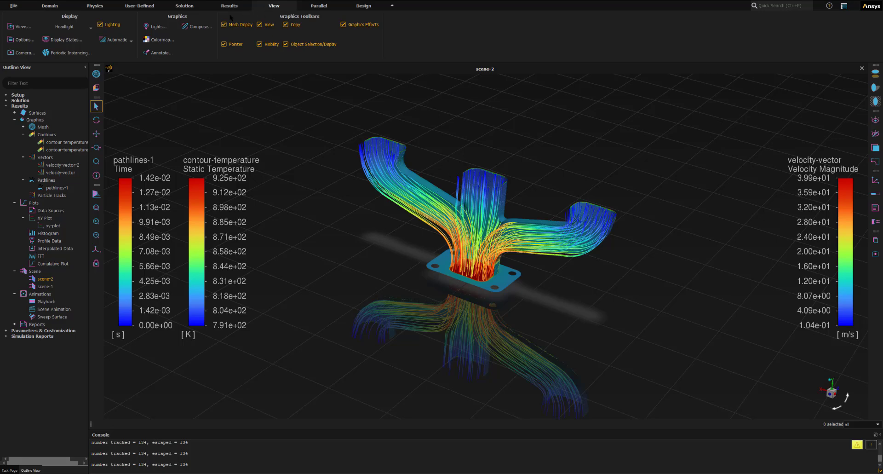
left_click(187, 24)
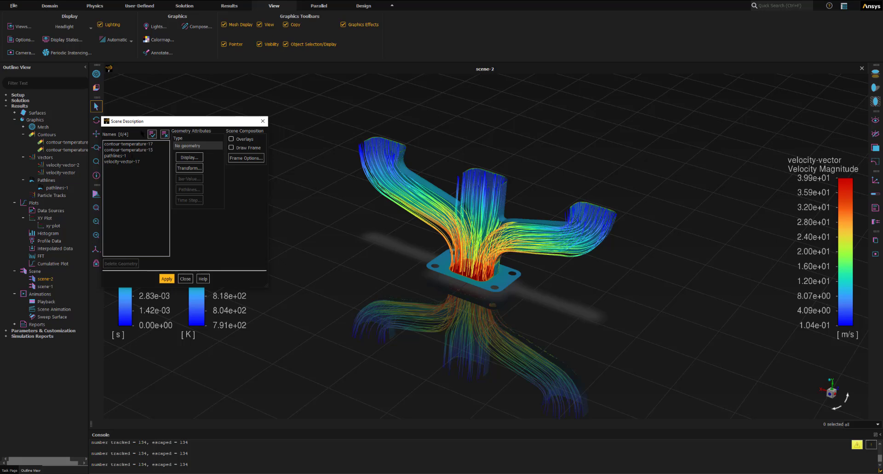
left_click_drag(144, 122, 155, 182)
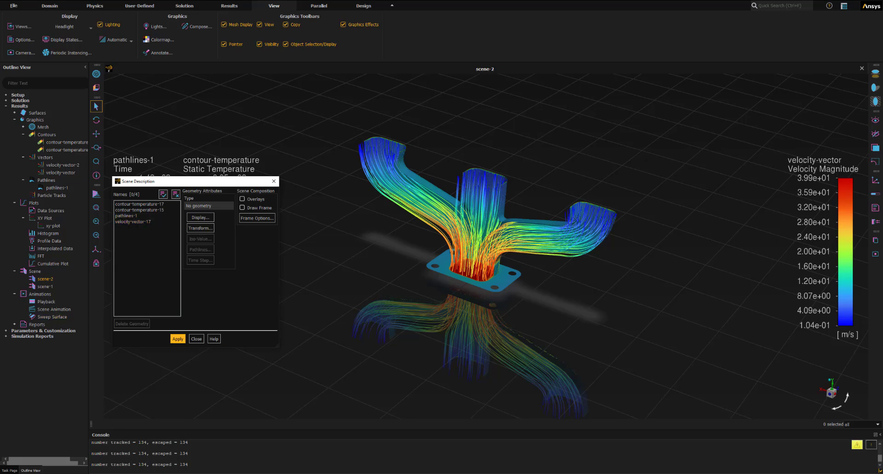
left_click(116, 158)
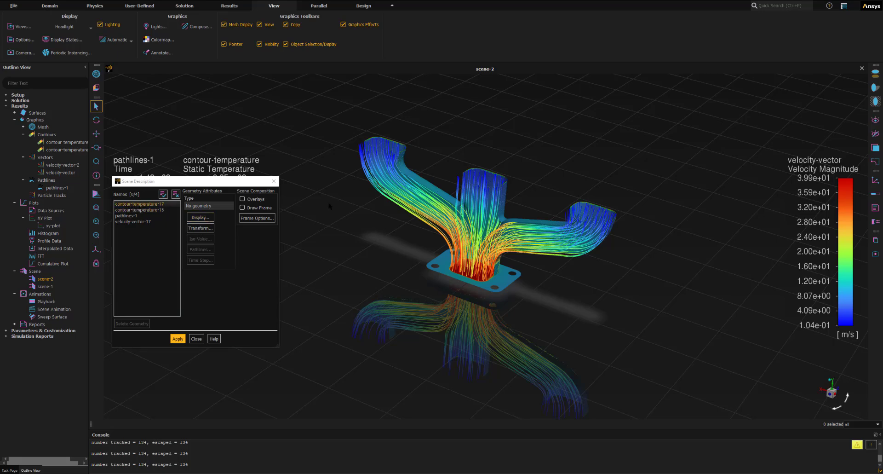
Translate contour-temperature-17 and contour-temperature-15 together by 135 mm along Y
left_click(134, 203)
left_click(140, 210)
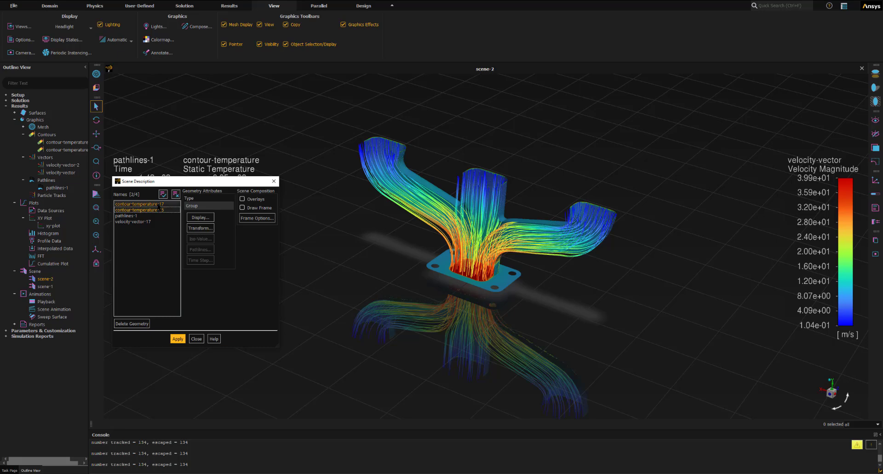
left_click(195, 228)
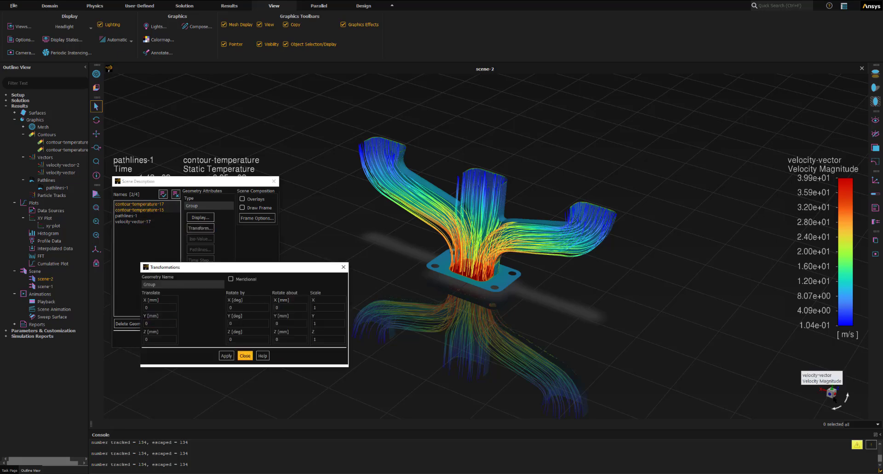
left_click(158, 324)
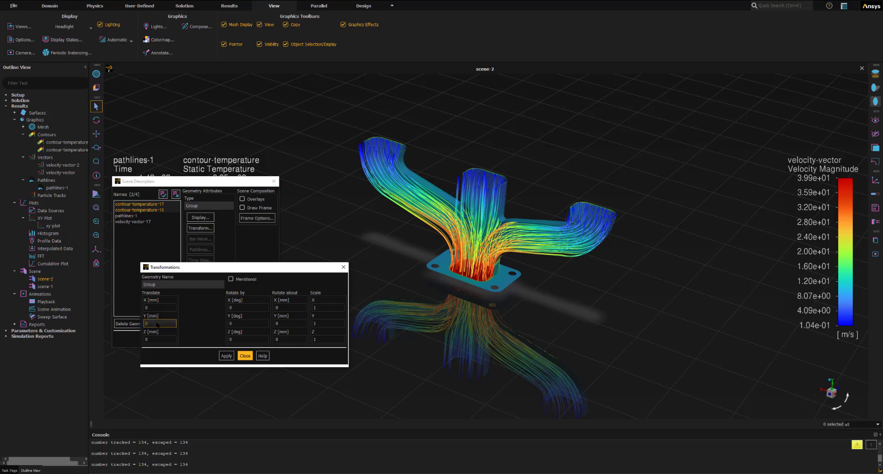
left_click(155, 326)
left_click_drag(150, 325, 136, 327)
type("135")
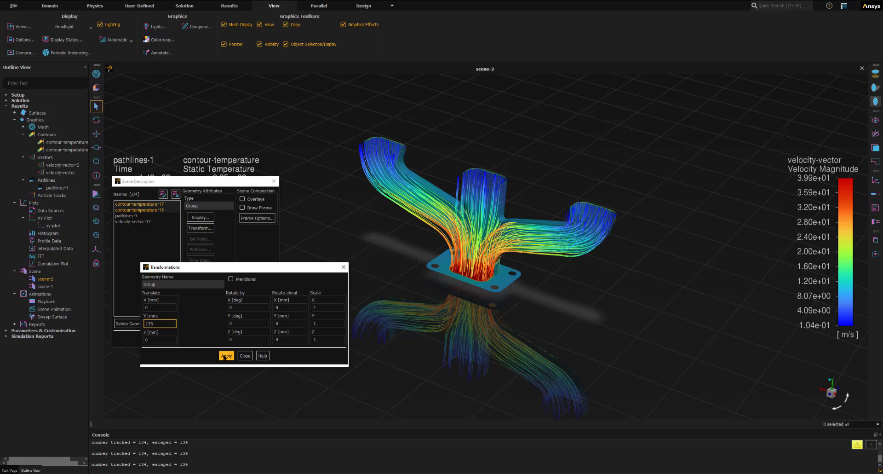
left_click(227, 356)
middle_click_drag(496, 242, 495, 290, "ctrl")
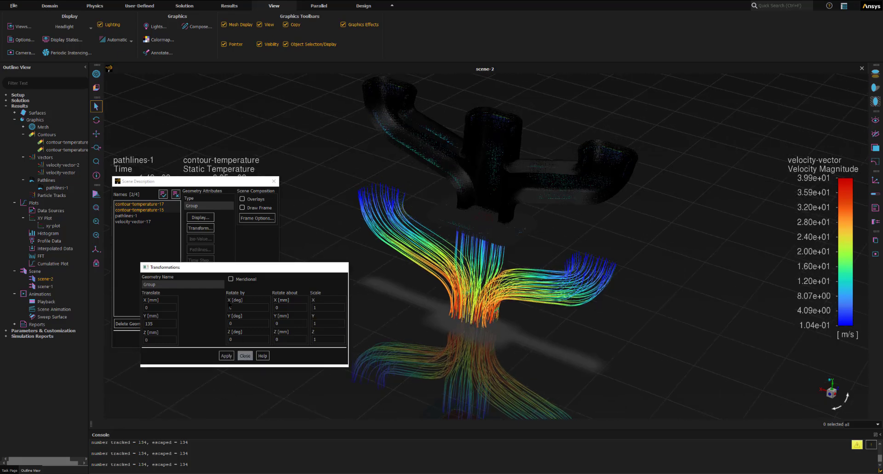
left_click(245, 356)
Turn off the node display for the two selected temperature contours
left_click(201, 217)
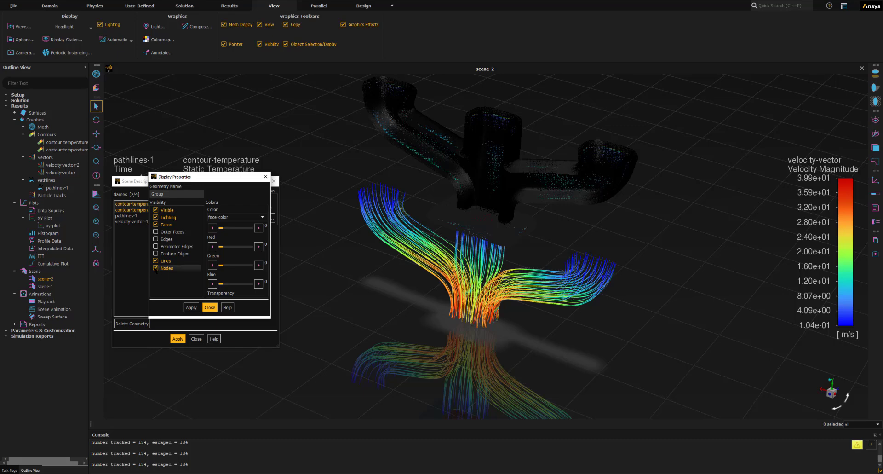
left_click(156, 268)
left_click(191, 307)
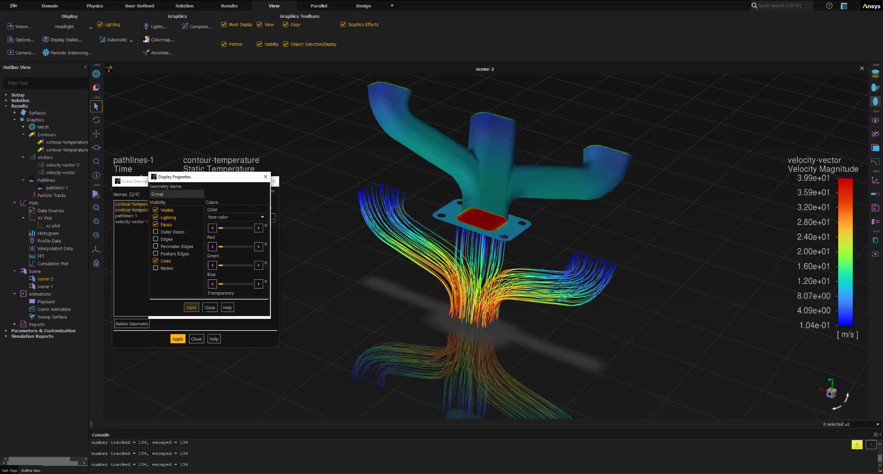
left_click(210, 307)
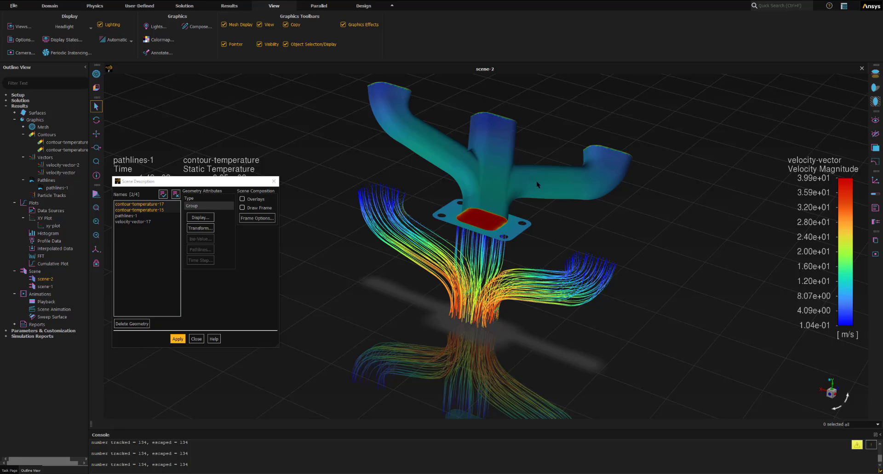
Examine the raised temperature contour, its outlet flange and the pathlines below it from near and far
scroll(484, 168, "up", 3)
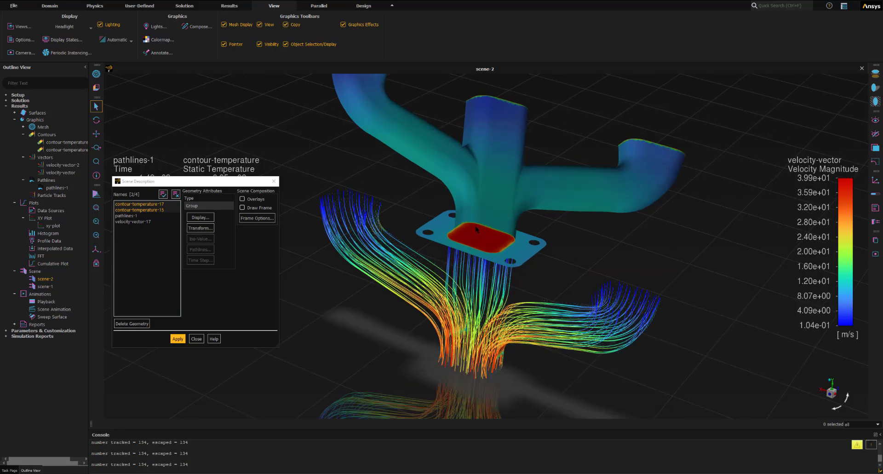
scroll(488, 236, "down", 2)
scroll(486, 241, "up", 8)
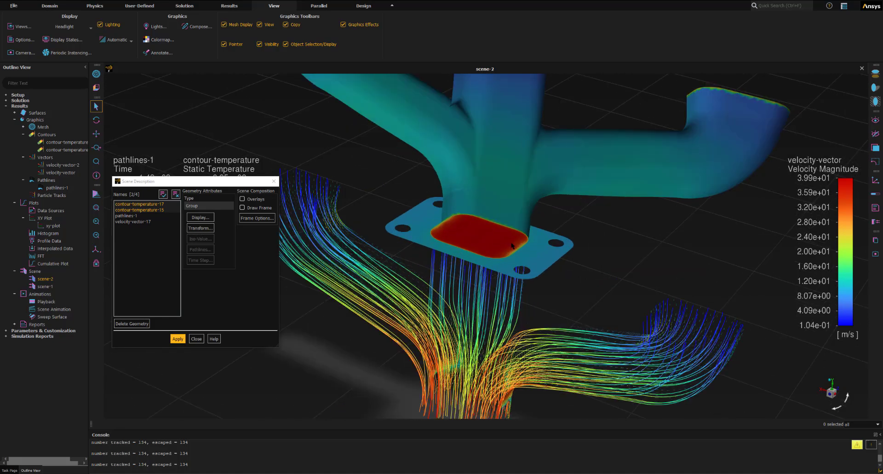
scroll(514, 242, "down", 10)
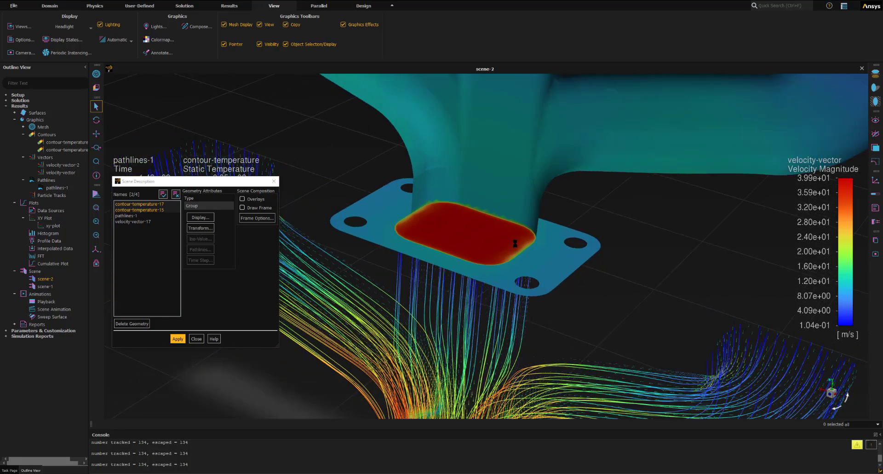
scroll(510, 265, "down", 4)
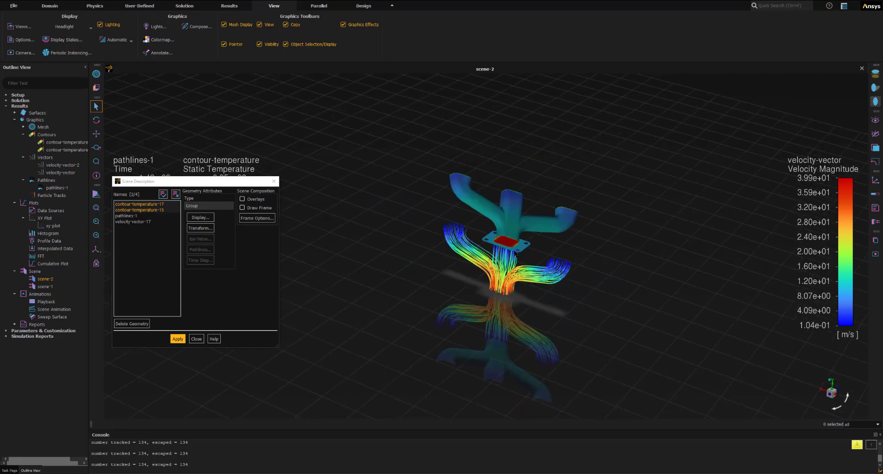
scroll(509, 266, "up", 5)
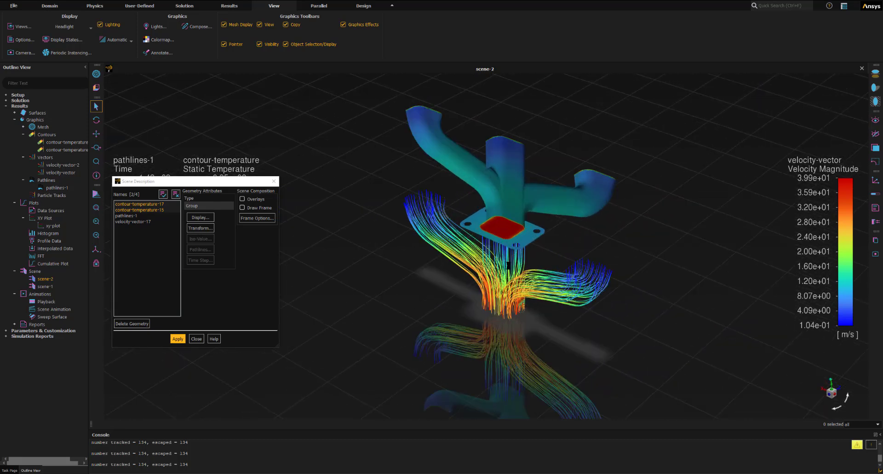
scroll(509, 266, "up", 2)
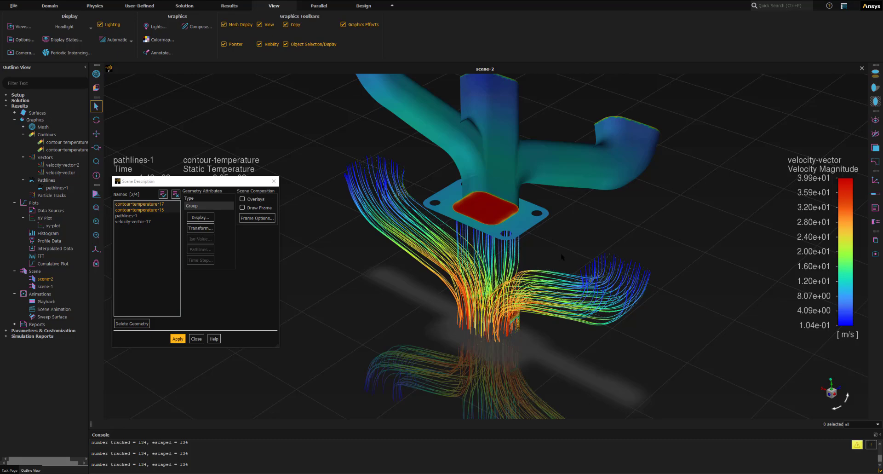
scroll(563, 257, "down", 3)
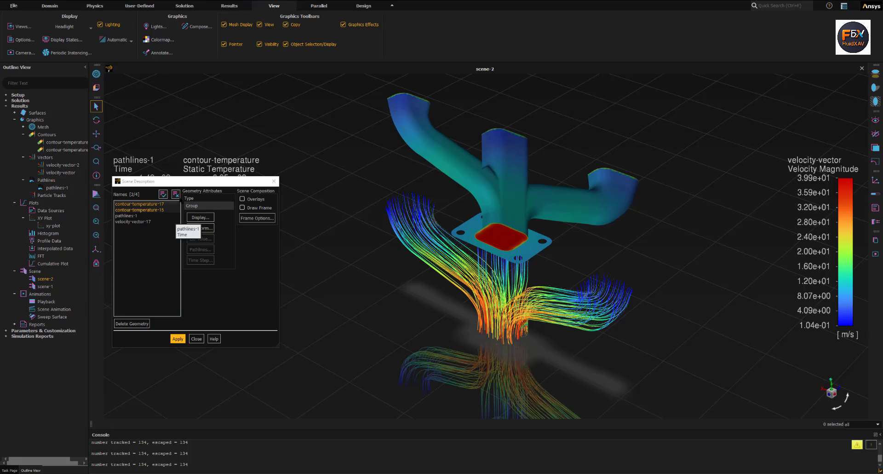
Clear the selection, translate only velocity-vector-17 by 100 mm along Z and close the scene description
left_click(175, 194)
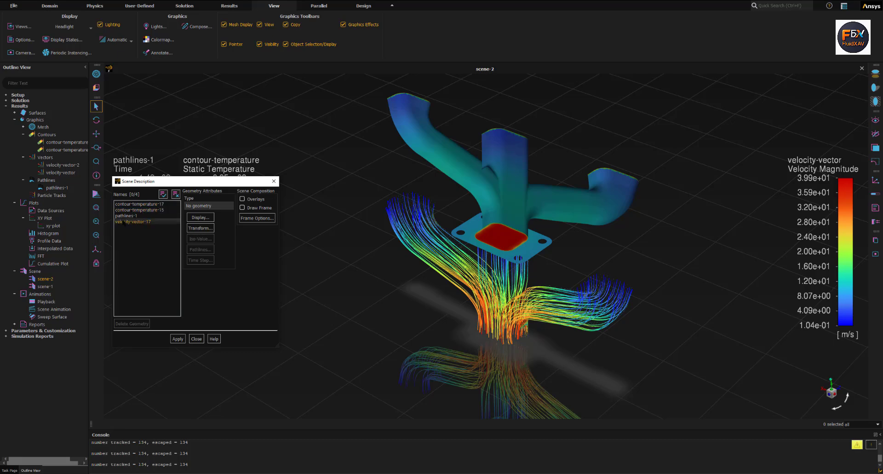
left_click(123, 222)
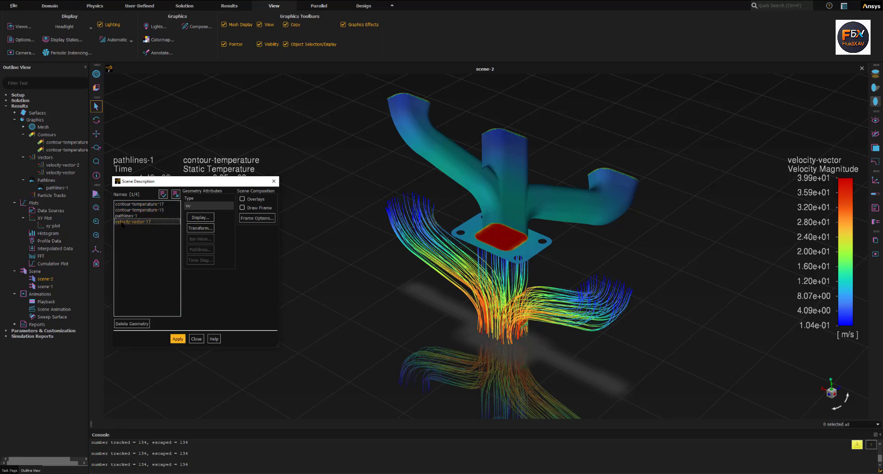
left_click(200, 227)
left_click_drag(220, 266, 203, 273)
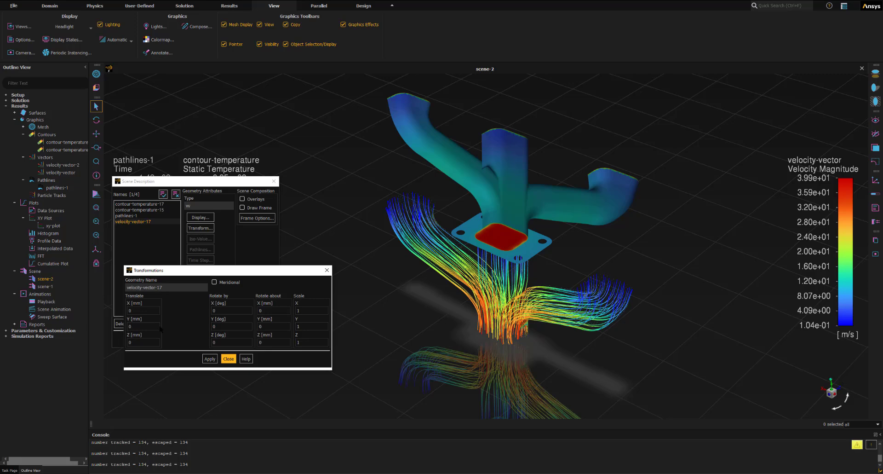
left_click(133, 343)
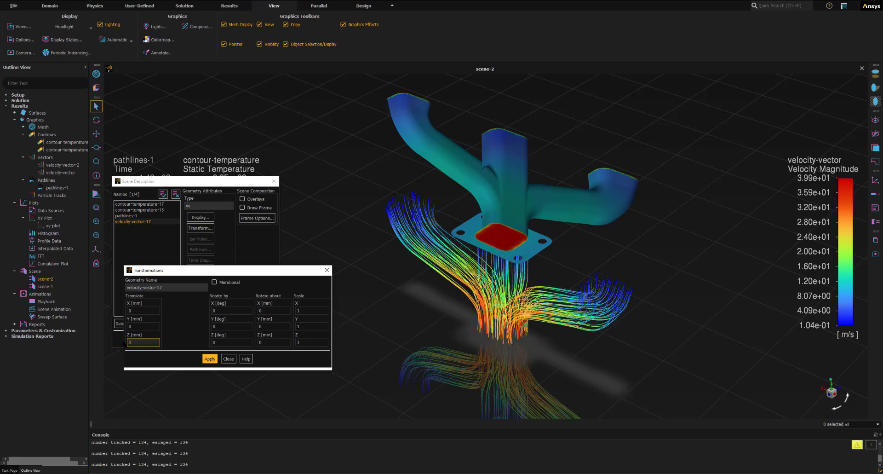
type("100")
left_click(208, 360)
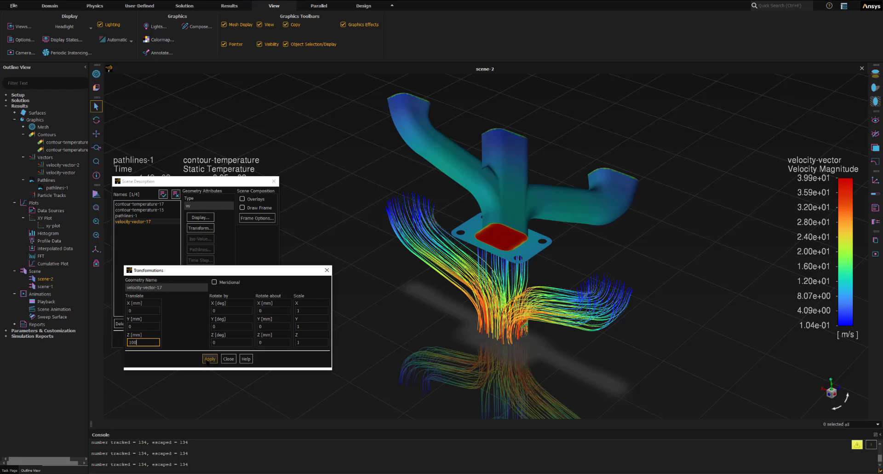
left_click(207, 360)
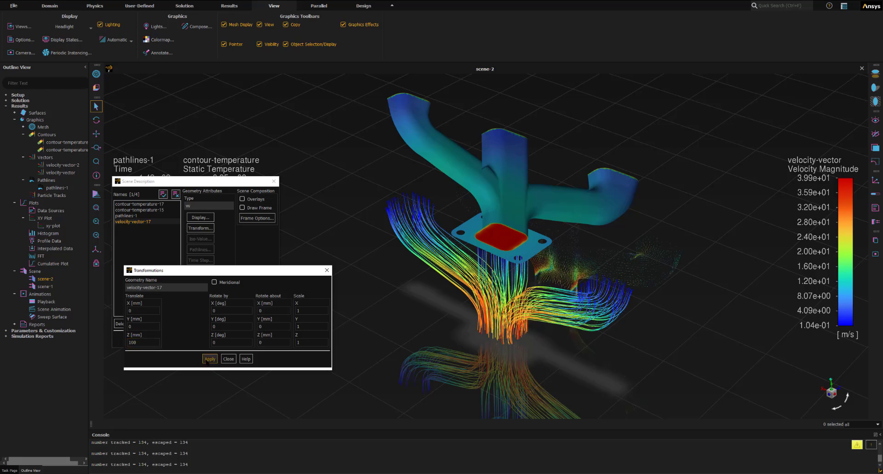
left_click(228, 359)
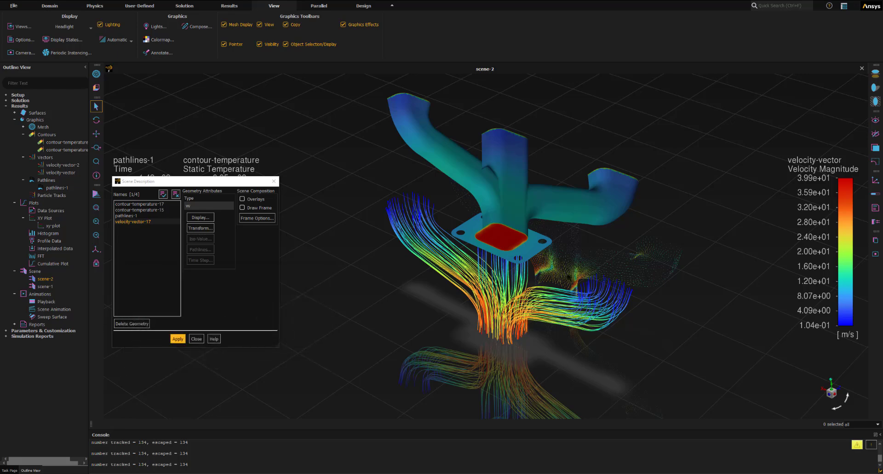
scroll(575, 274, "up", 2)
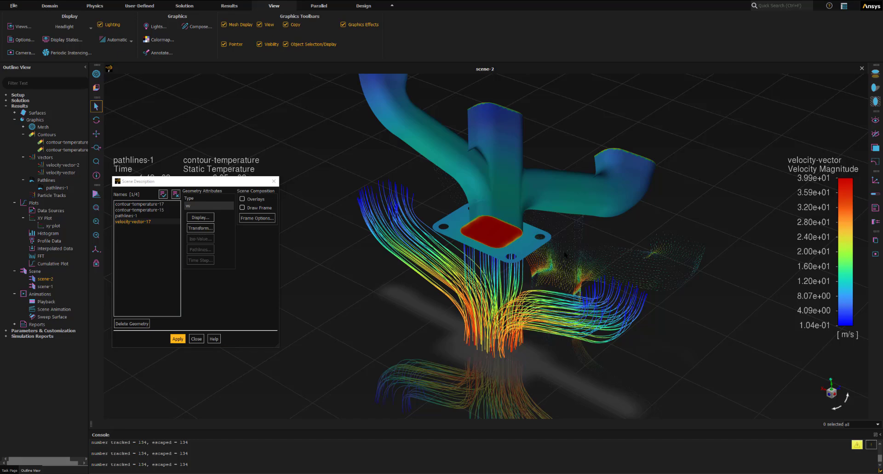
left_click_drag(565, 255, 556, 289)
left_click(197, 339)
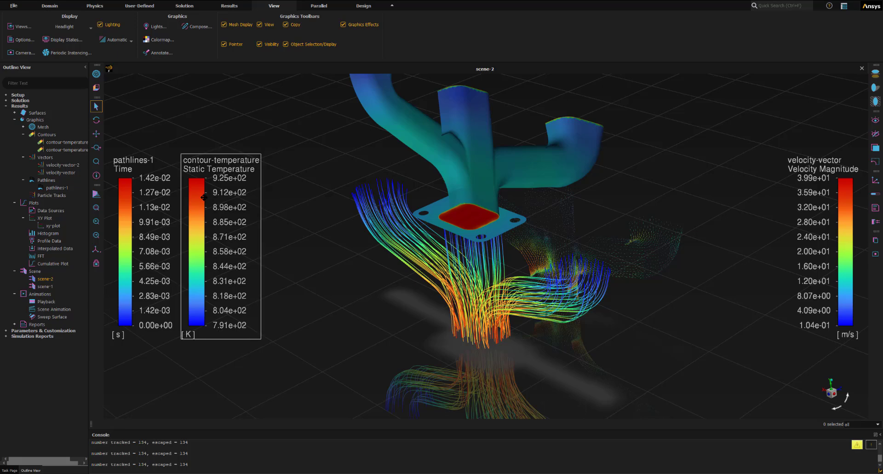
Move the contour-temperature colormap to the lower edge of the graphics view so that it lies horizontally
left_click_drag(220, 213, 464, 453)
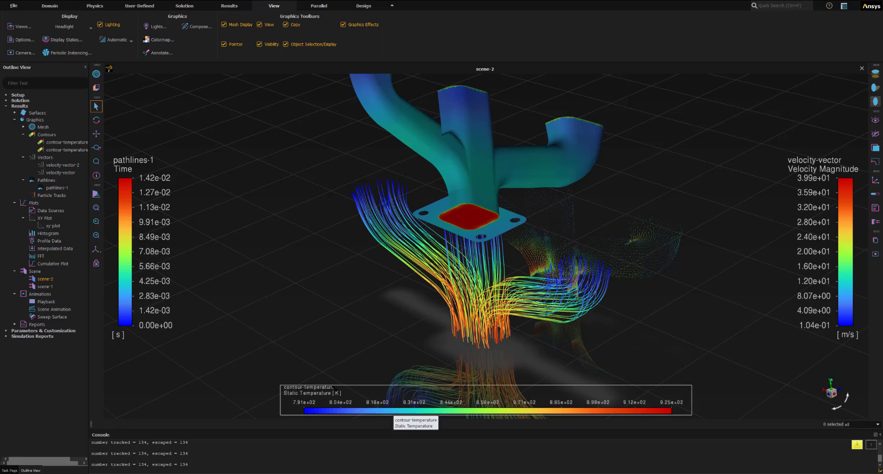
scroll(700, 214, "down", 1)
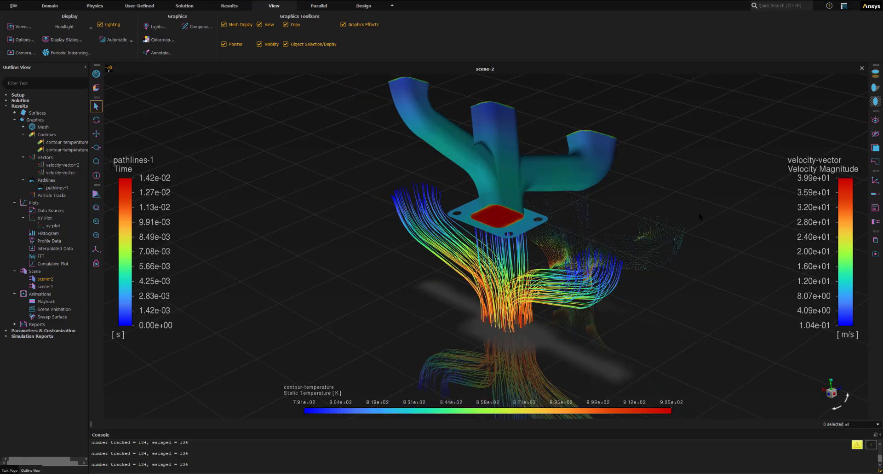
left_click_drag(672, 213, 651, 183)
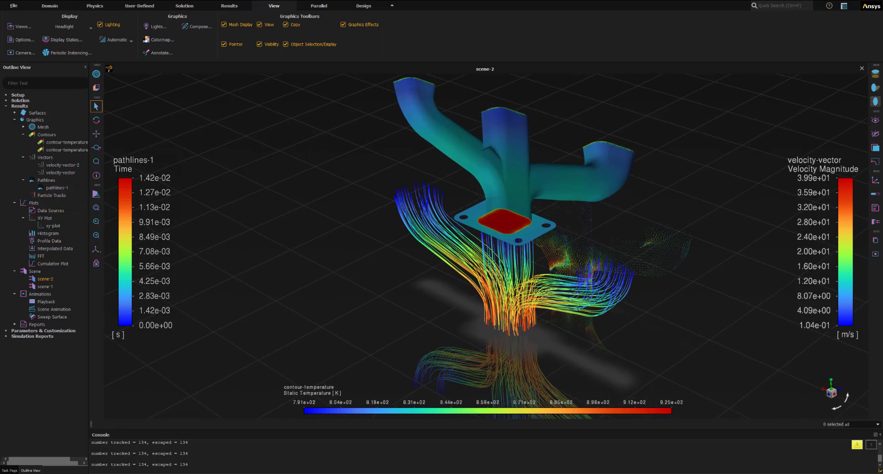